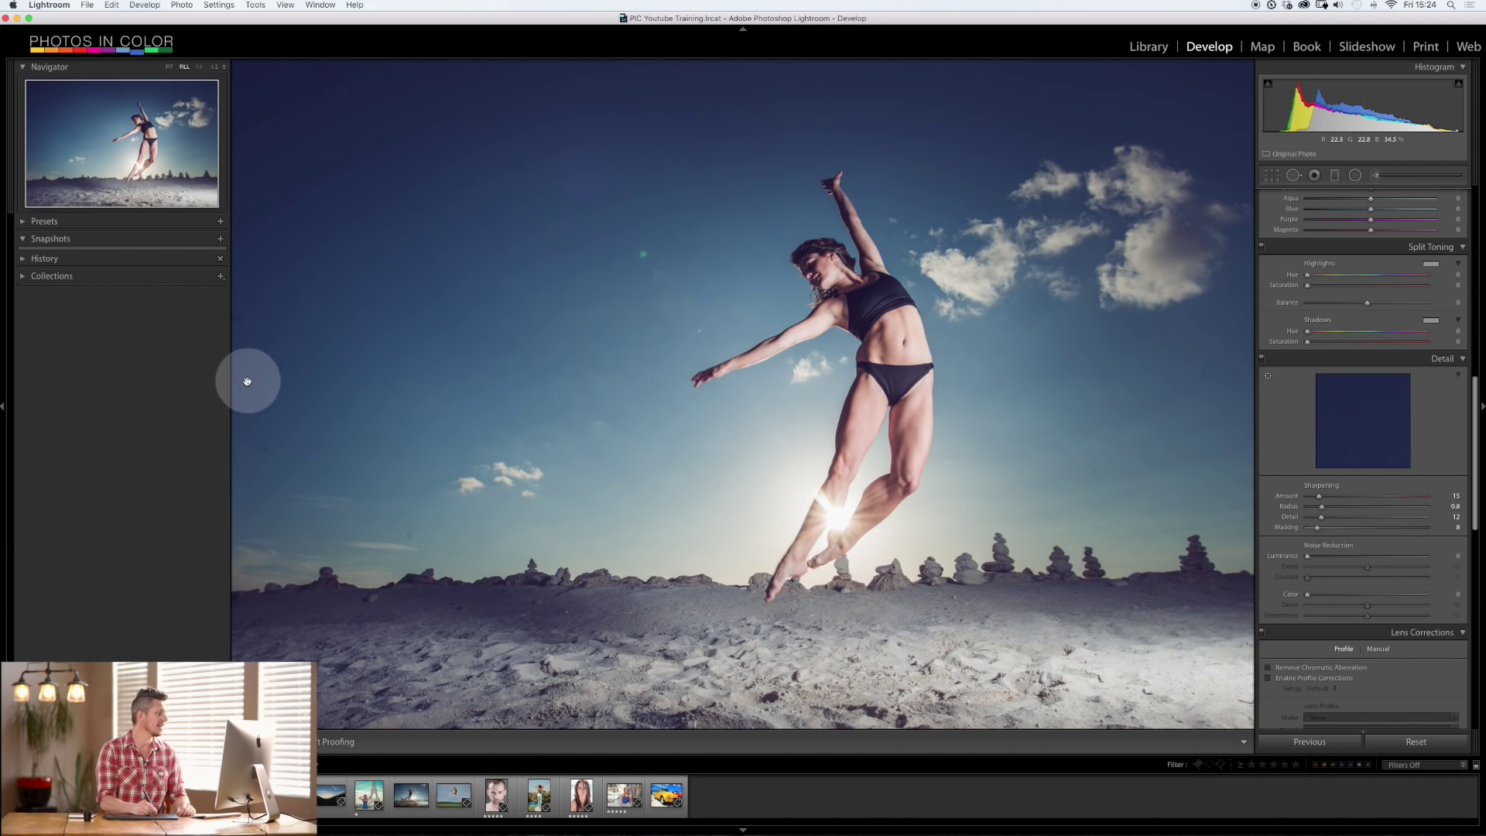
Step: Inspect the upper-left sky at 1:1, then preview the sharpening mask in black and white
left_click(199, 67)
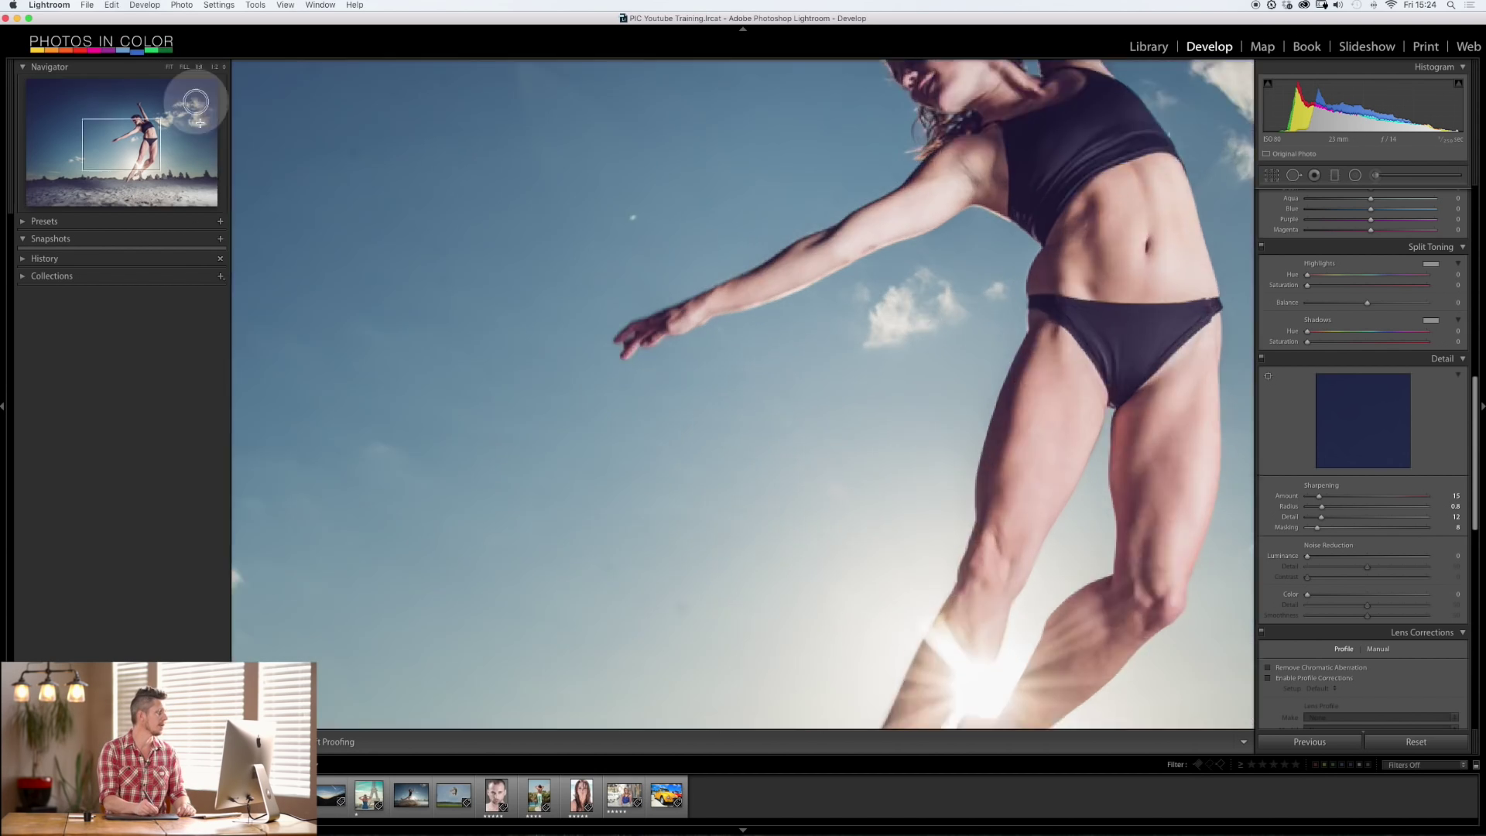
left_click_drag(94, 158, 45, 147)
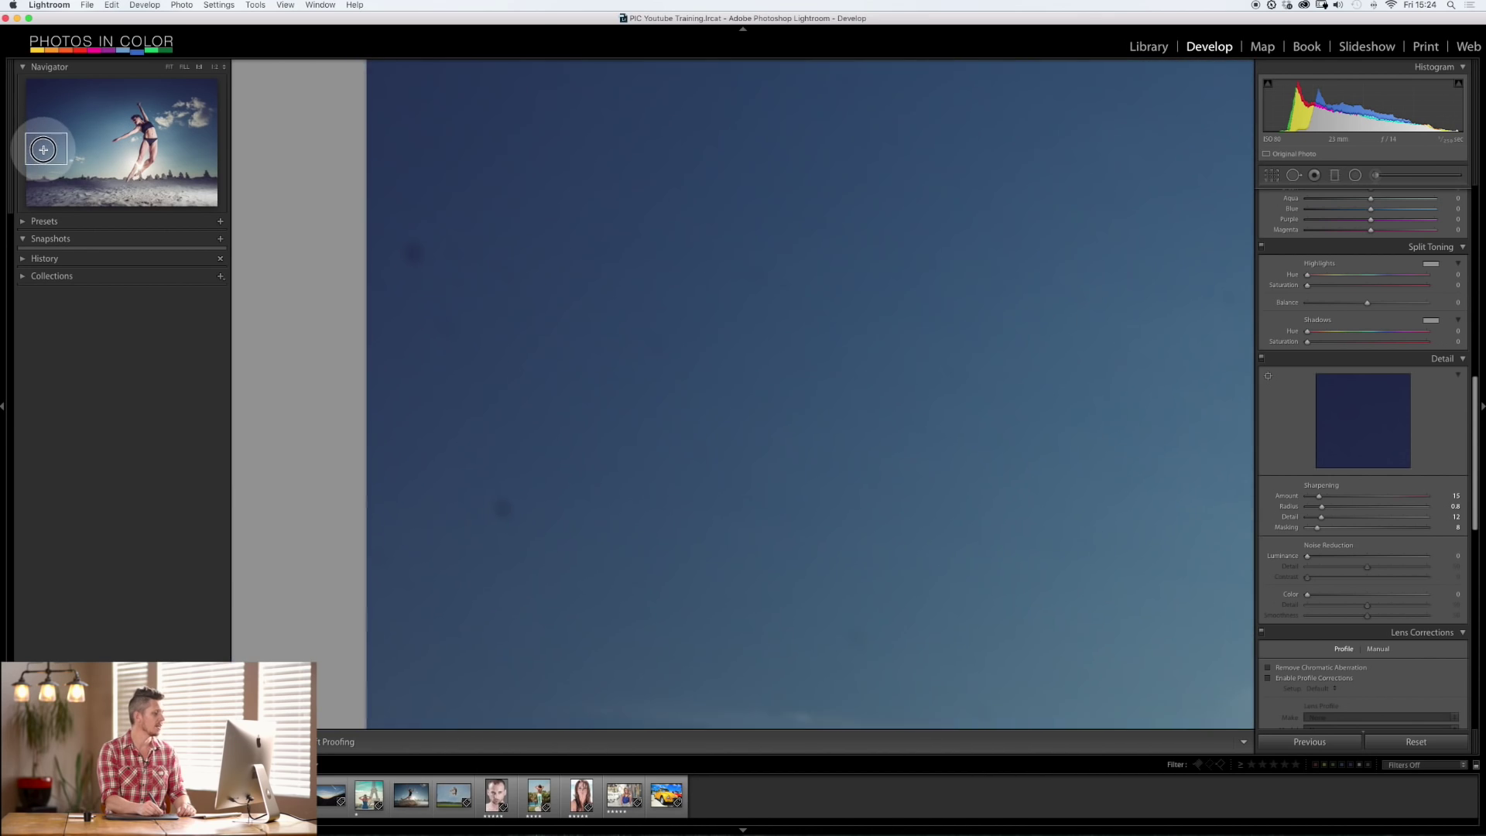
left_click(744, 406)
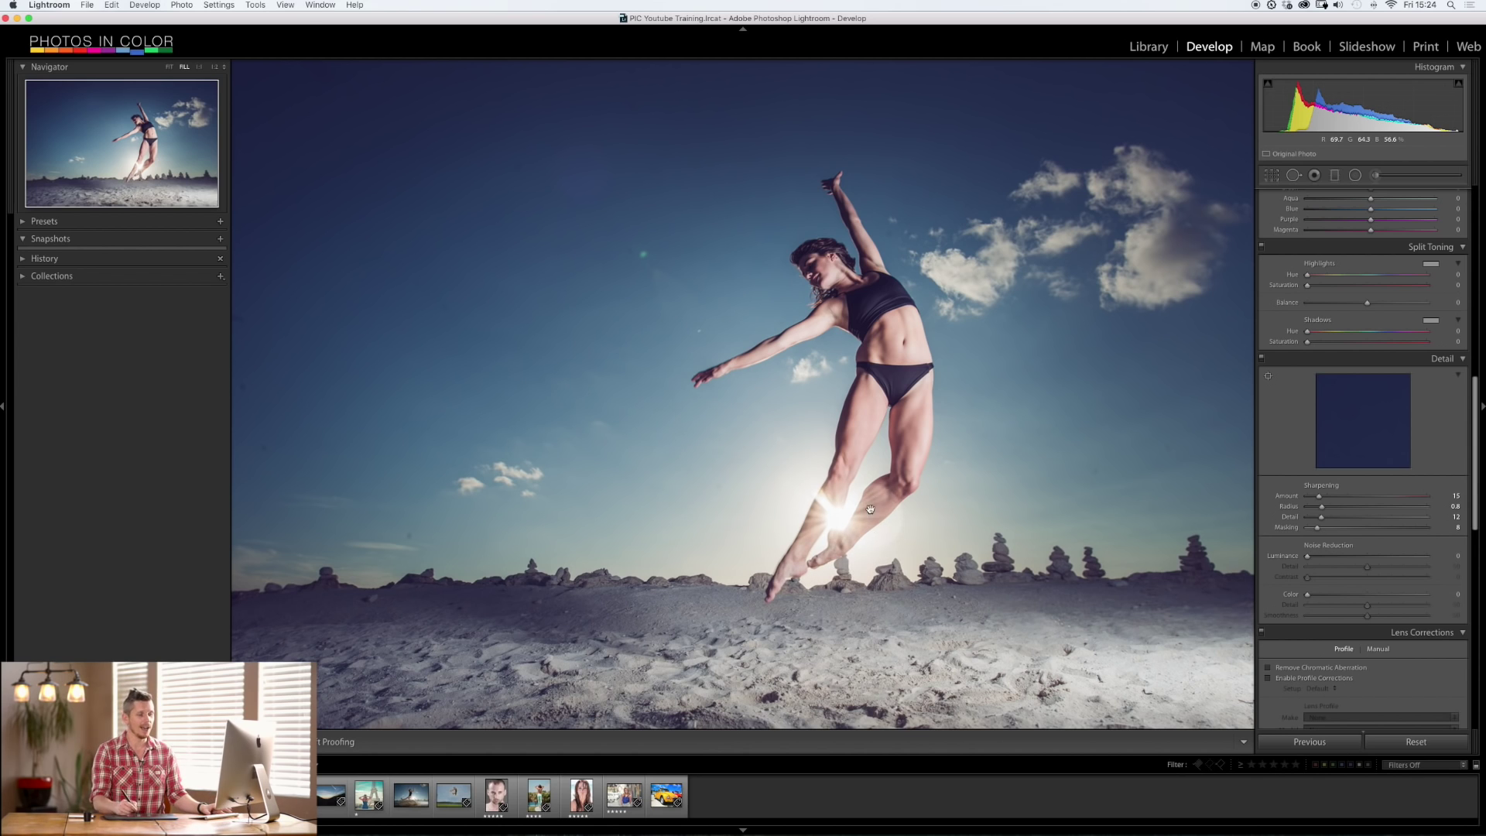
mouse_move(1476, 399)
left_mouse_down()
mouse_move(1471, 497)
mouse_move(1468, 411)
left_mouse_up()
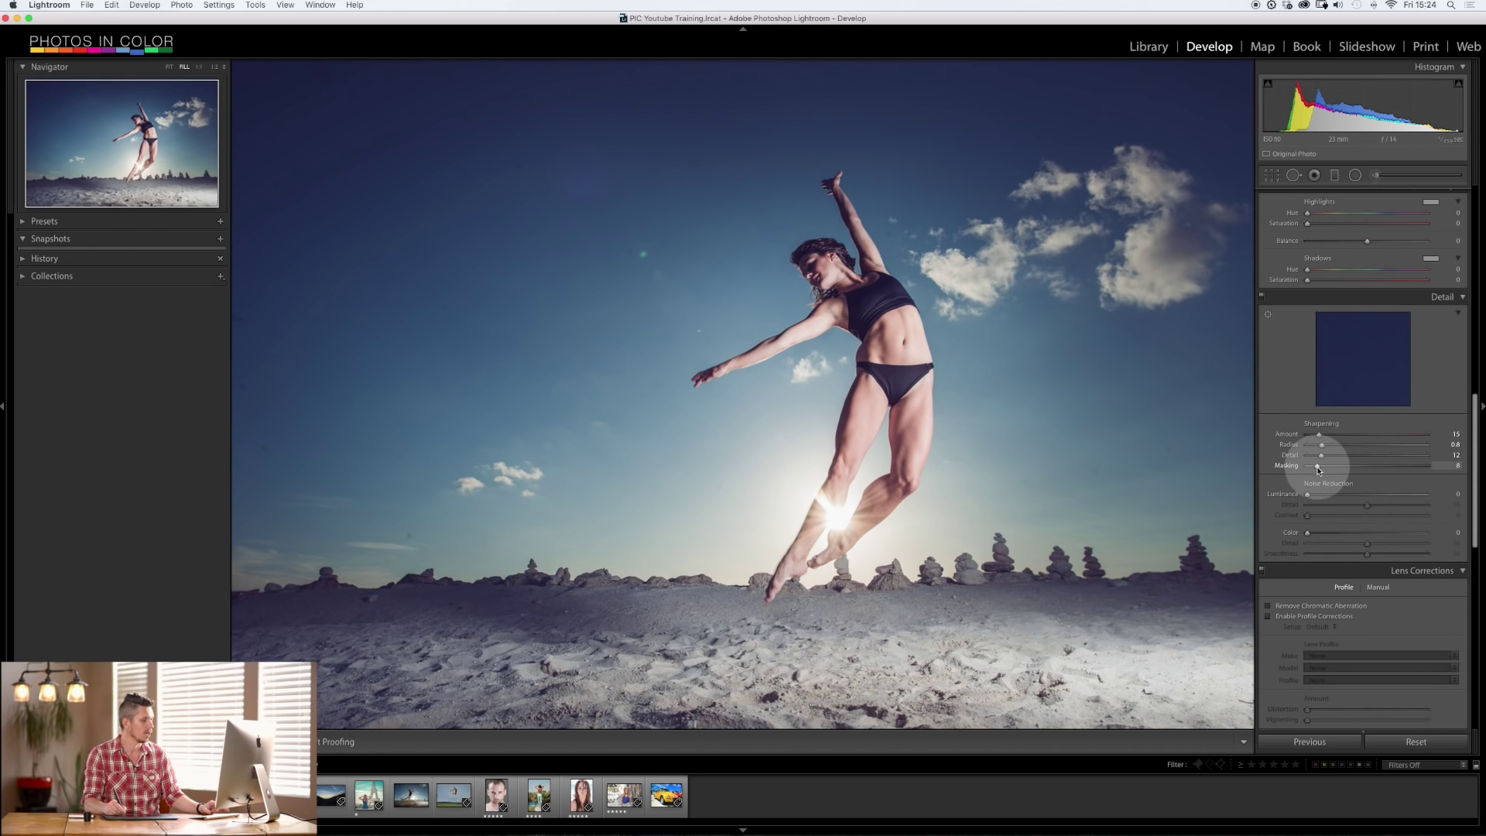
mouse_move(1321, 470)
left_mouse_down()
mouse_move(1316, 492)
mouse_move(1321, 465)
left_mouse_up()
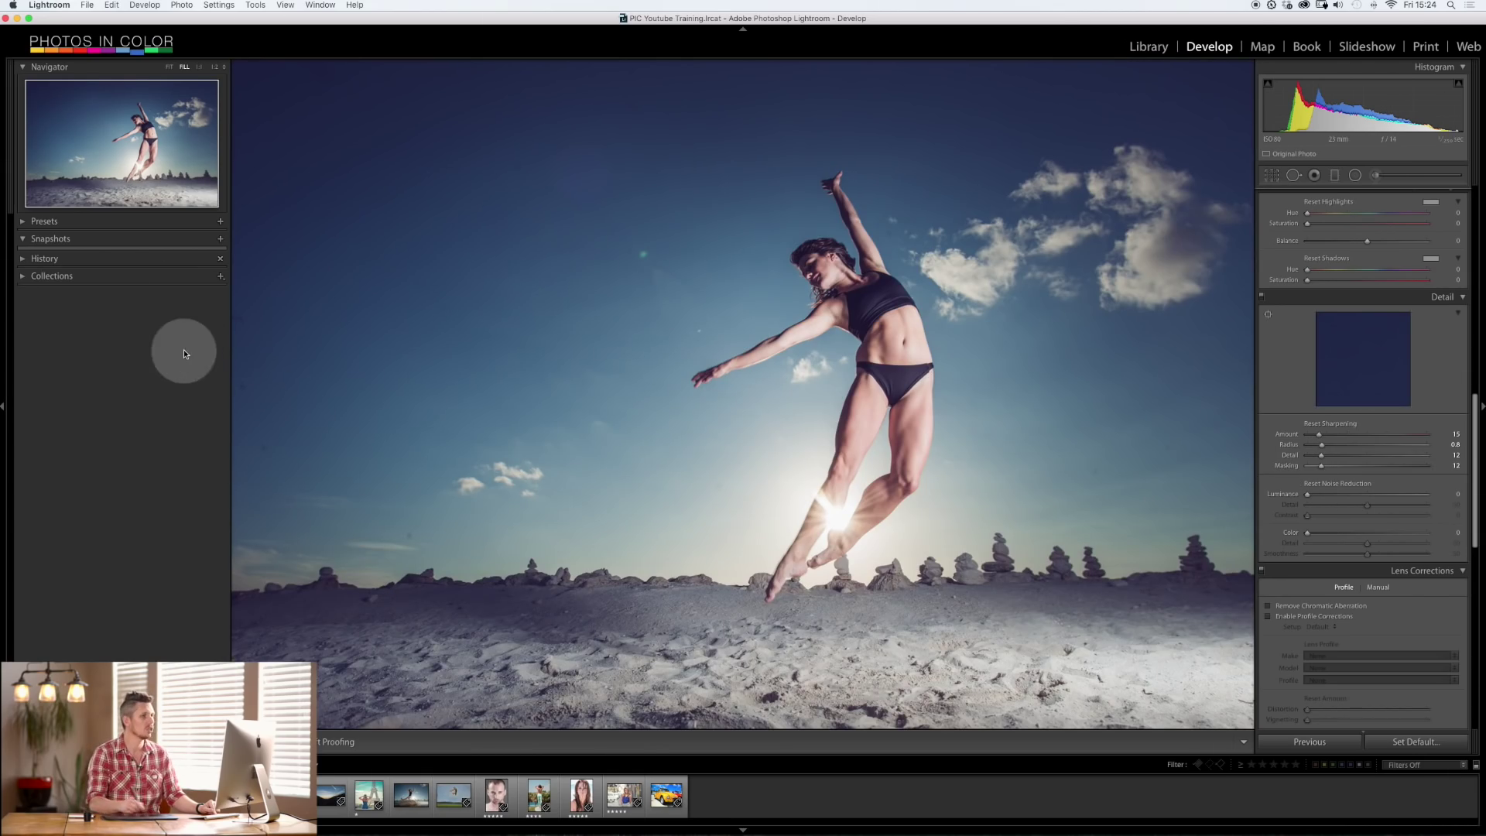
left_click_drag(1321, 466, 1328, 476)
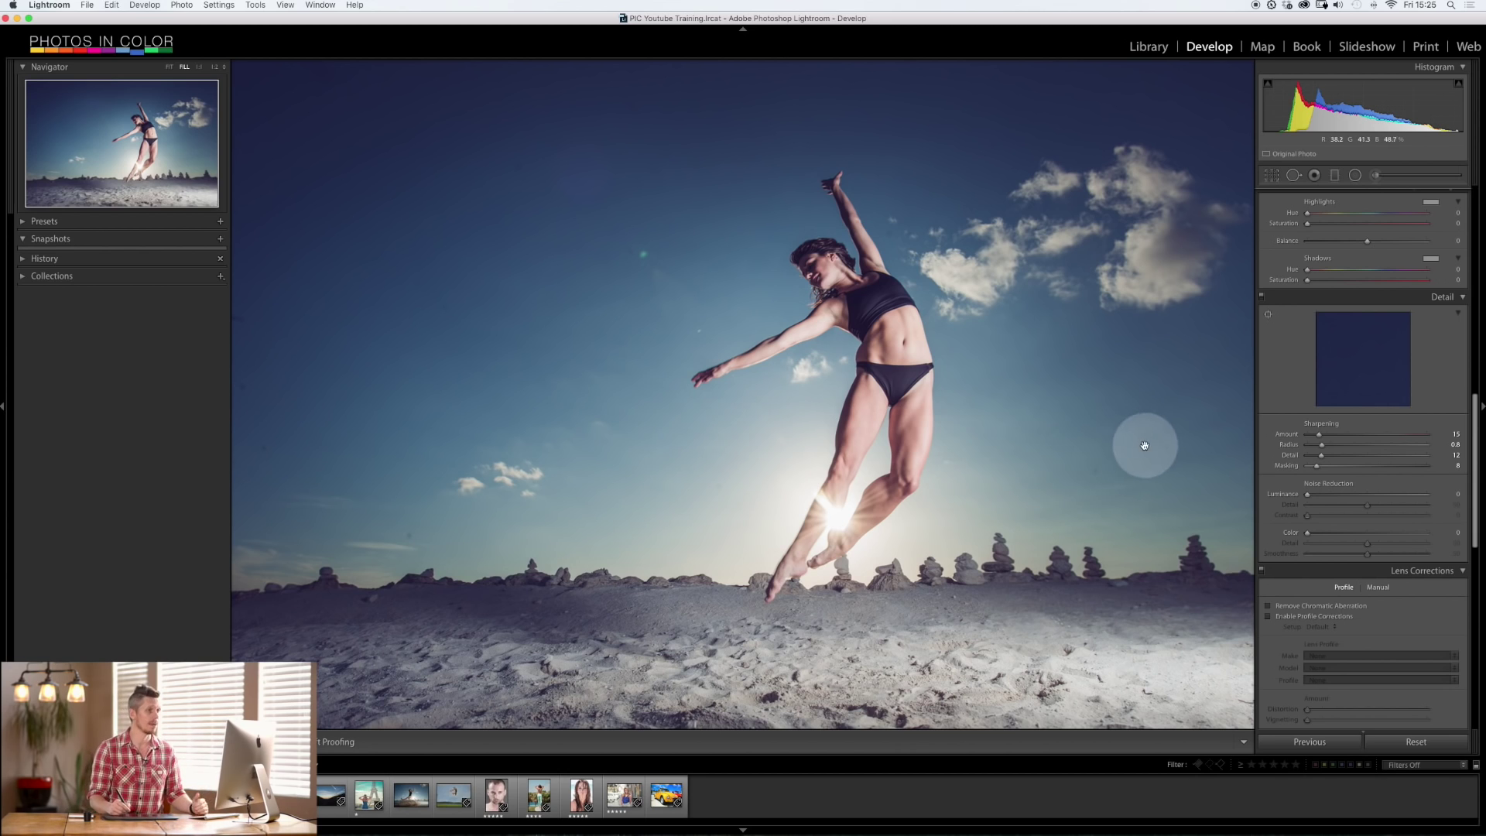
Step: Turn on Visualize Spots with Spot Removal, tune its threshold, and fit the photo in view
left_click(1293, 176)
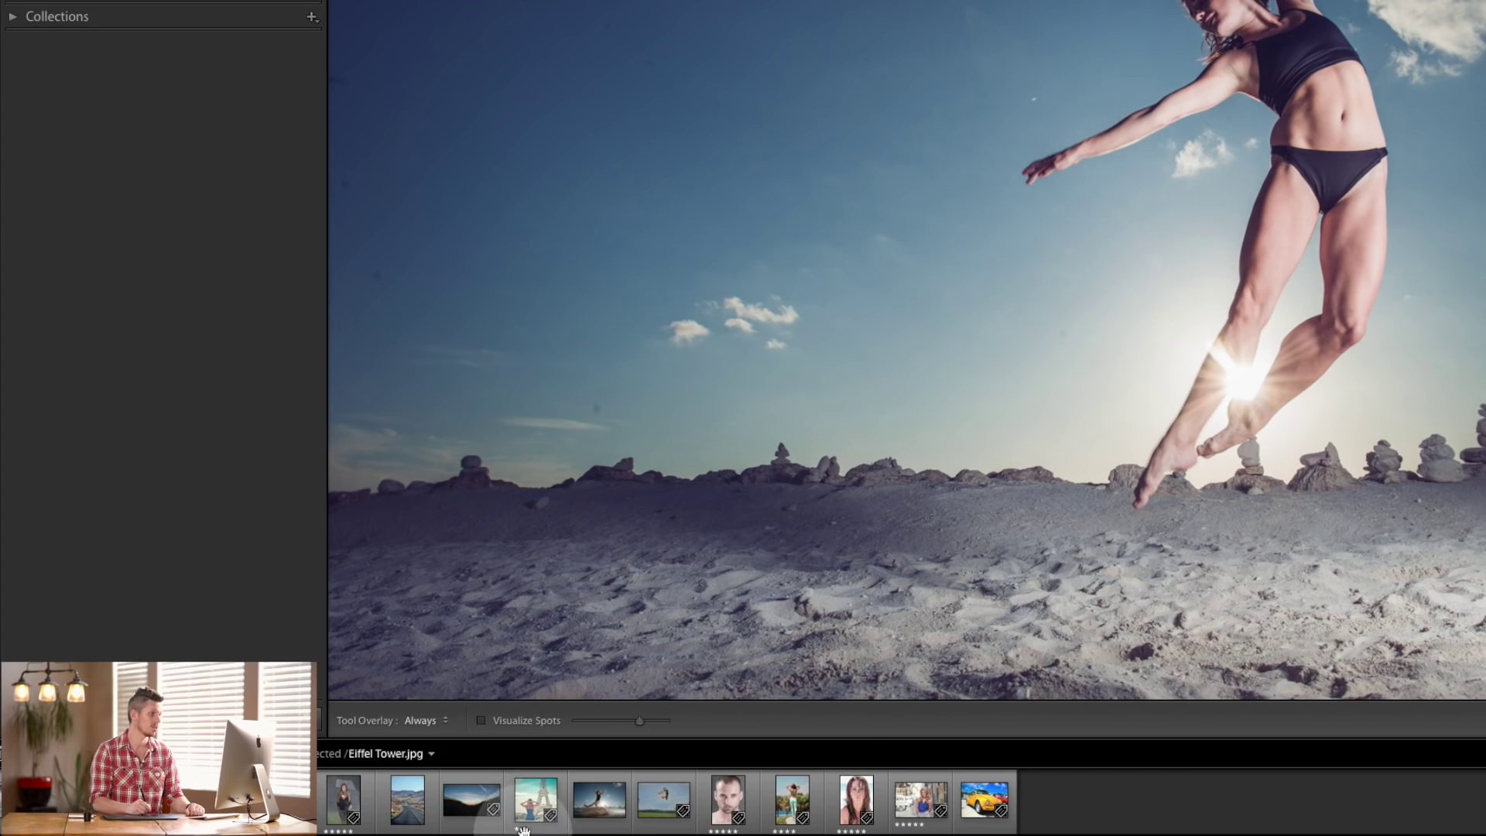
left_click(481, 721)
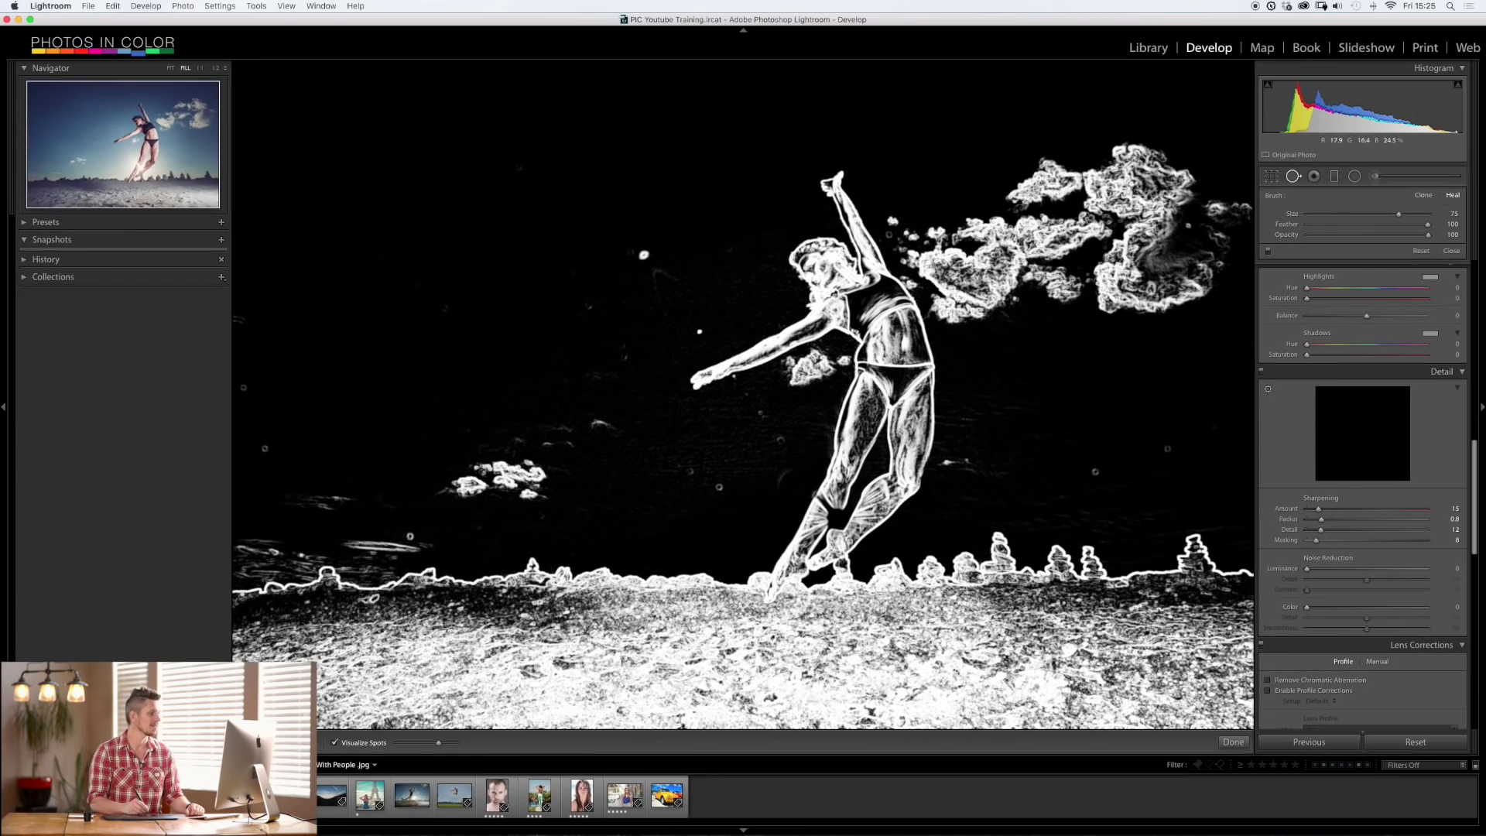
mouse_move(439, 746)
left_mouse_down()
mouse_move(398, 743)
mouse_move(457, 746)
left_mouse_up()
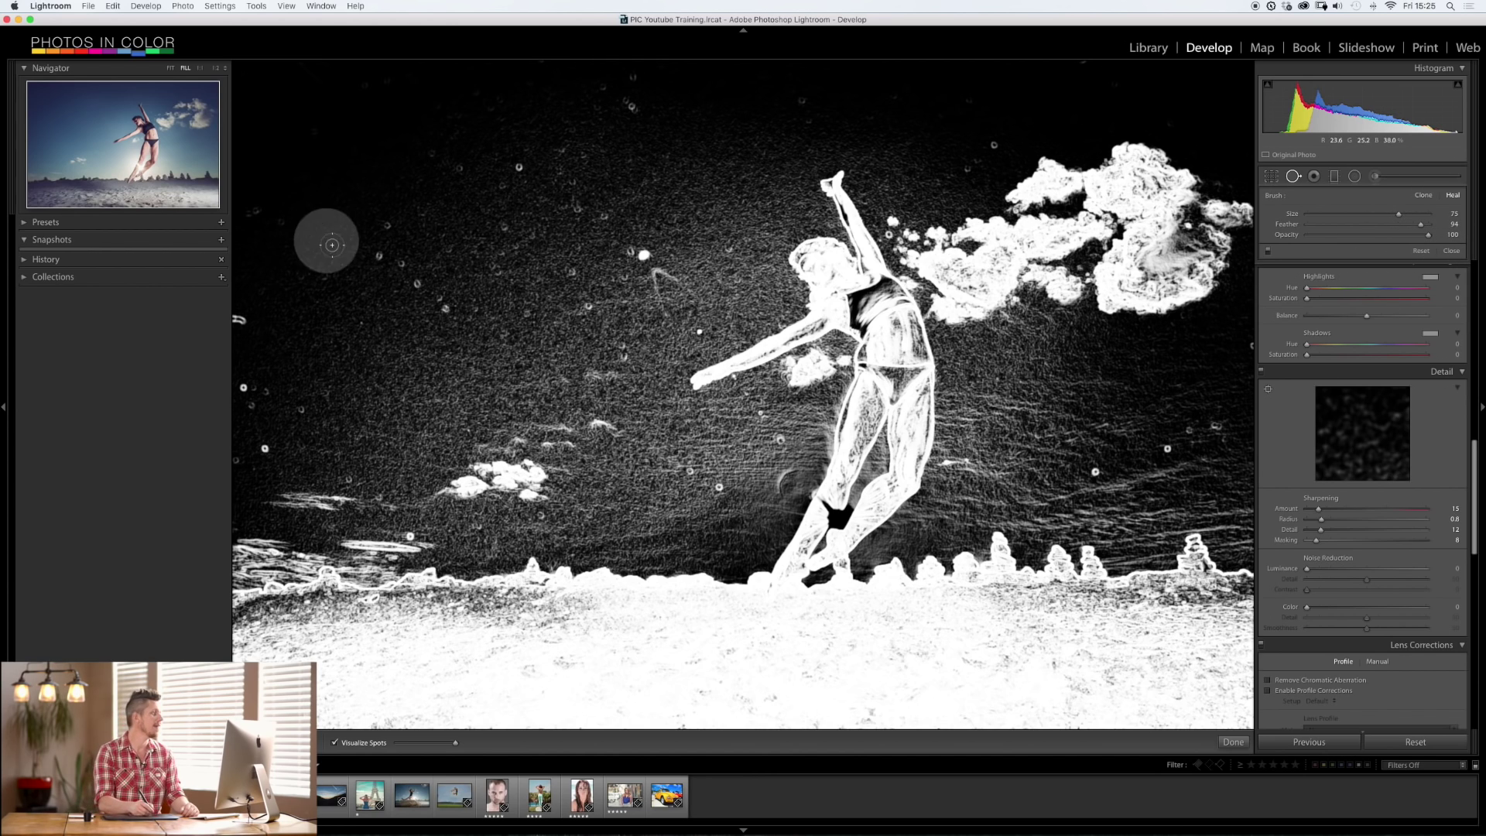
left_click(172, 69)
Step: At 1:2 zoom, heal the left-edge speck from cleaner sky with Feather 99
left_click(216, 69)
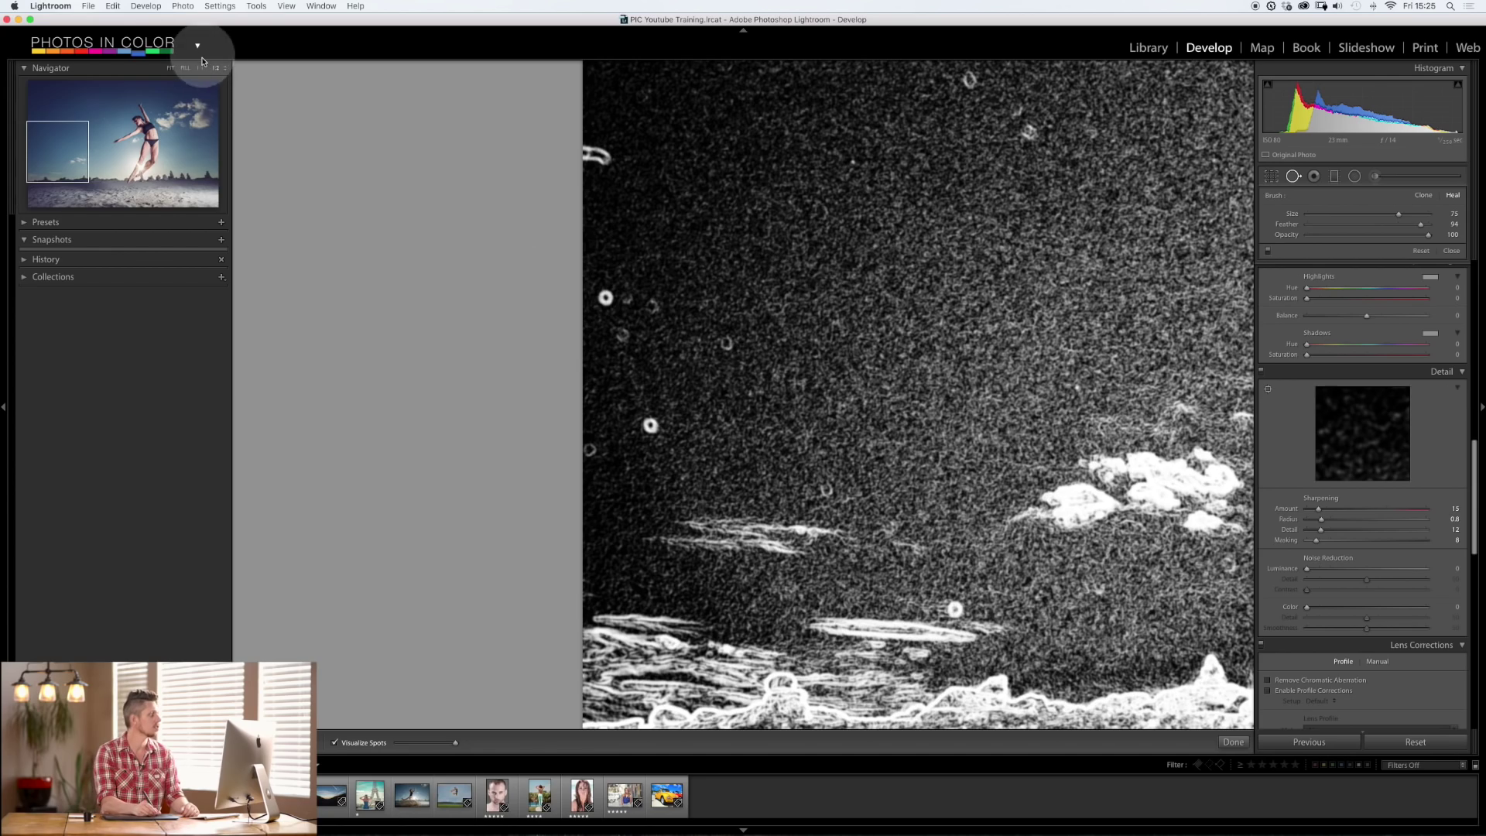
left_click(200, 68)
left_click(217, 69)
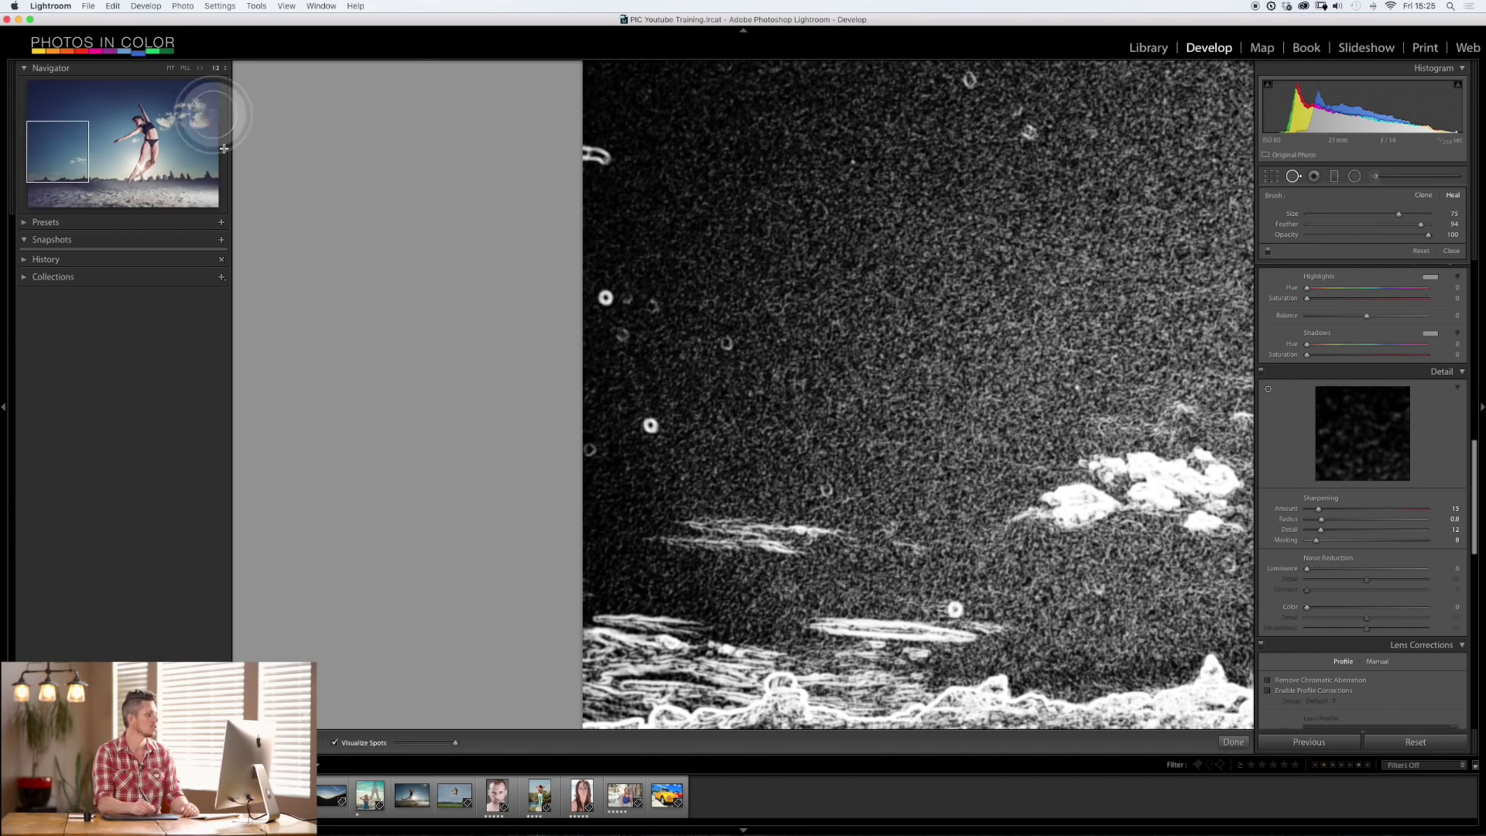
left_click(606, 298)
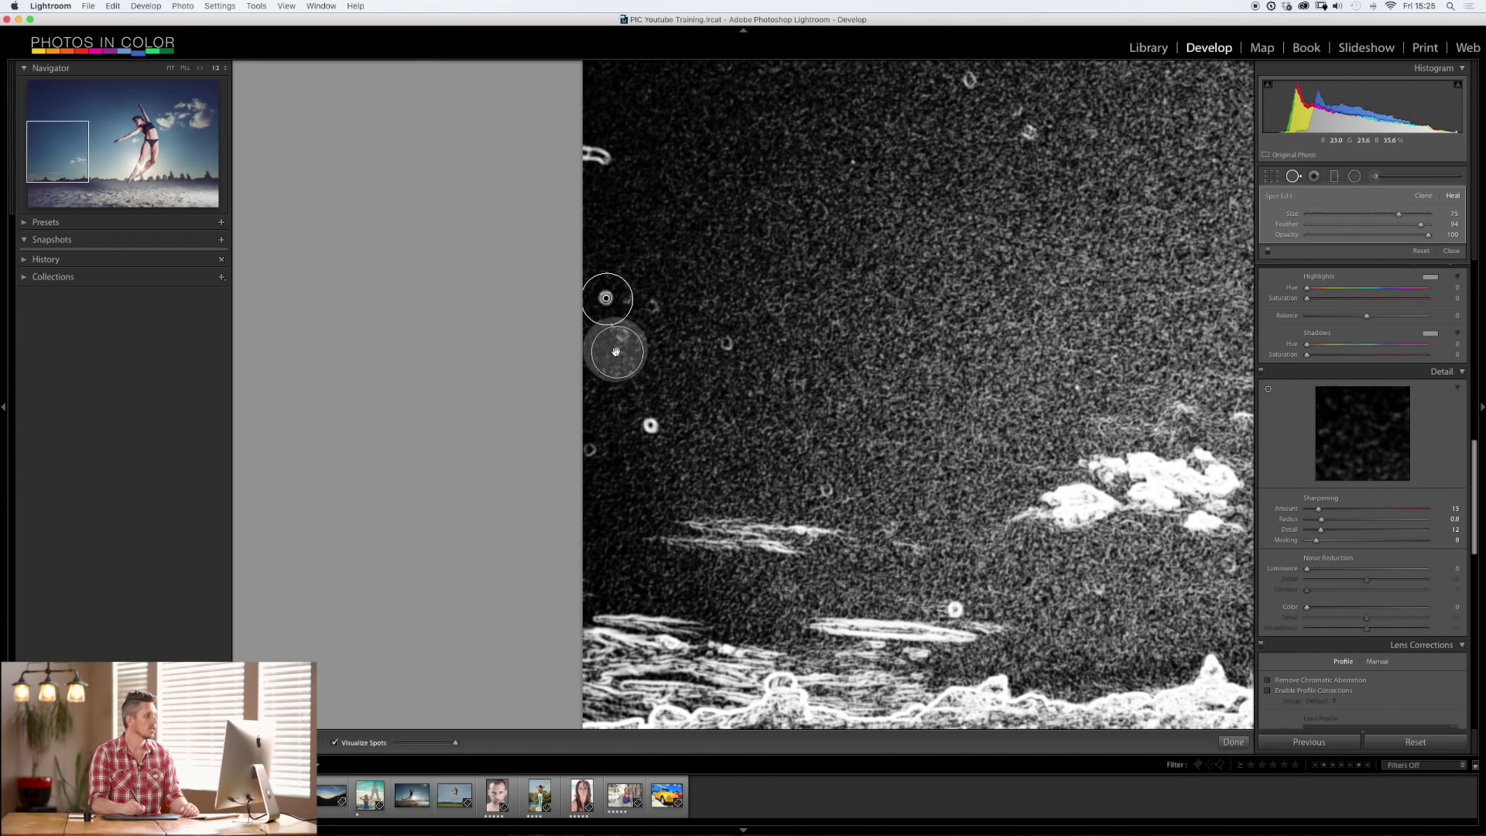
left_click_drag(617, 351, 672, 248)
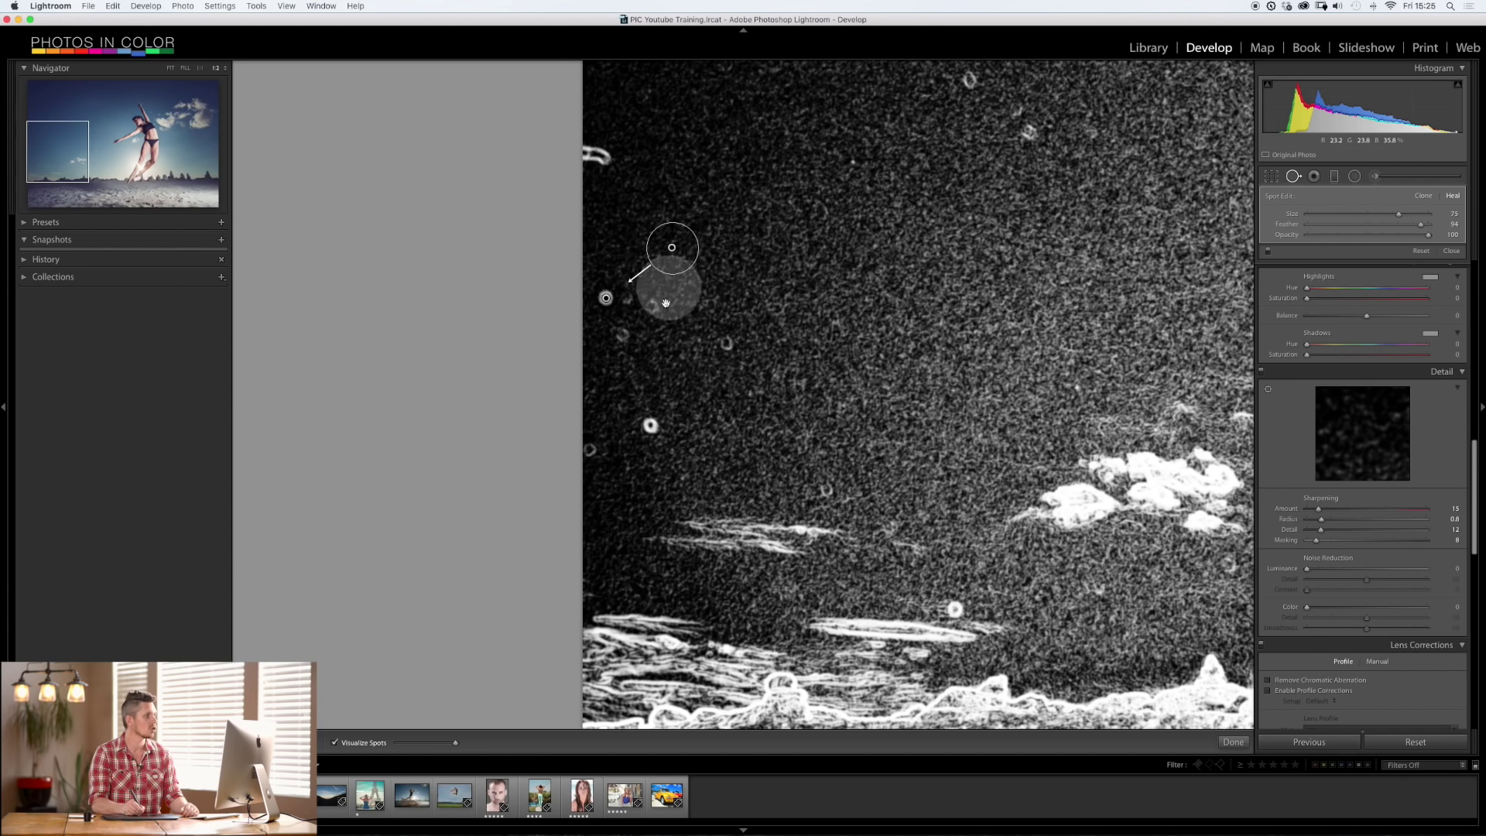
left_click_drag(1420, 223, 1427, 224)
mouse_move(606, 298)
left_mouse_down()
mouse_move(764, 237)
mouse_move(788, 259)
left_mouse_up()
key("Return")
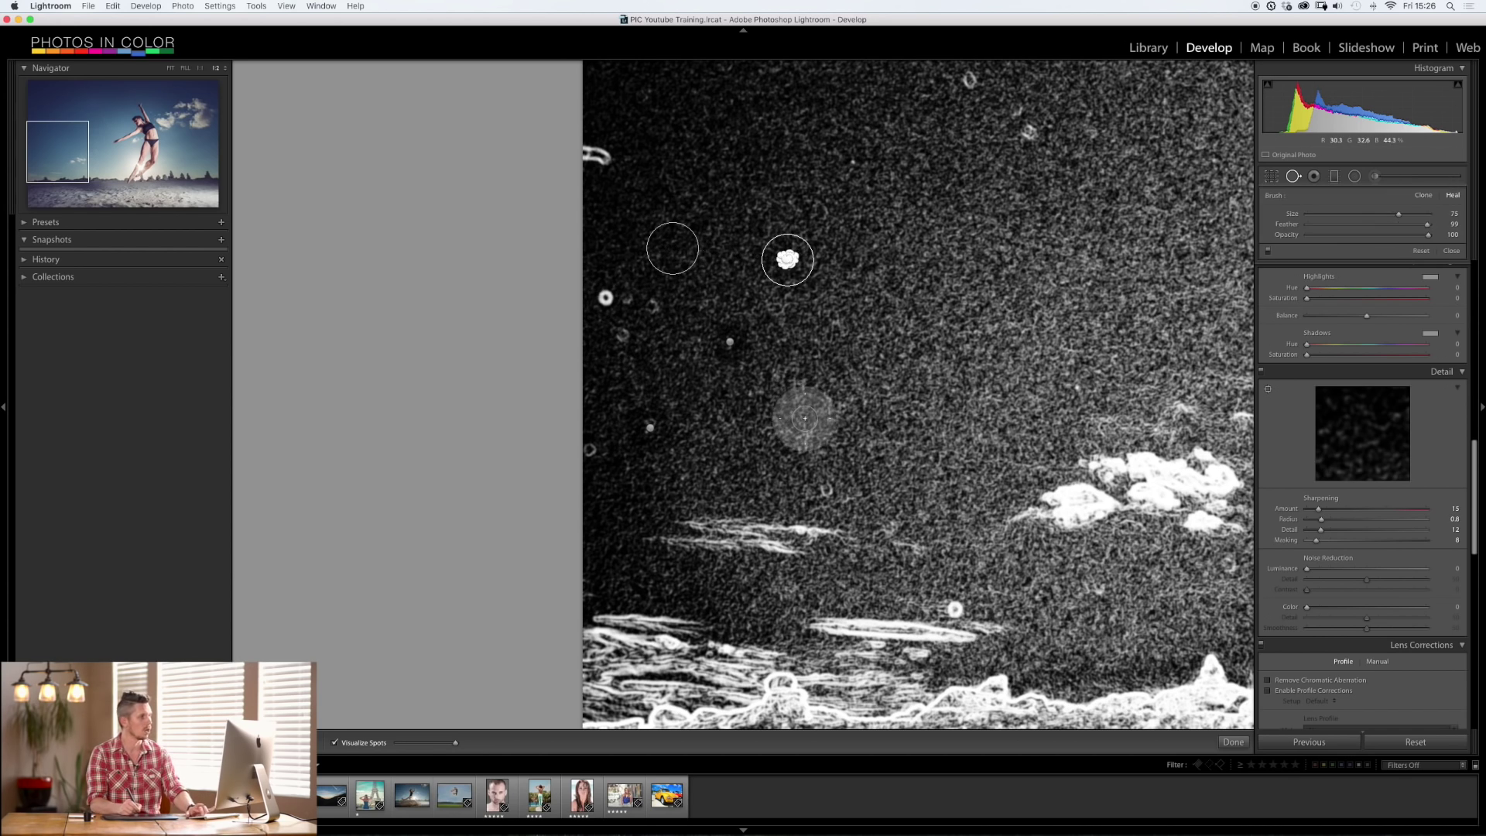
Step: Re-heal the left-edge speck from clean sky and heal more specks along the left edge
left_click(606, 296)
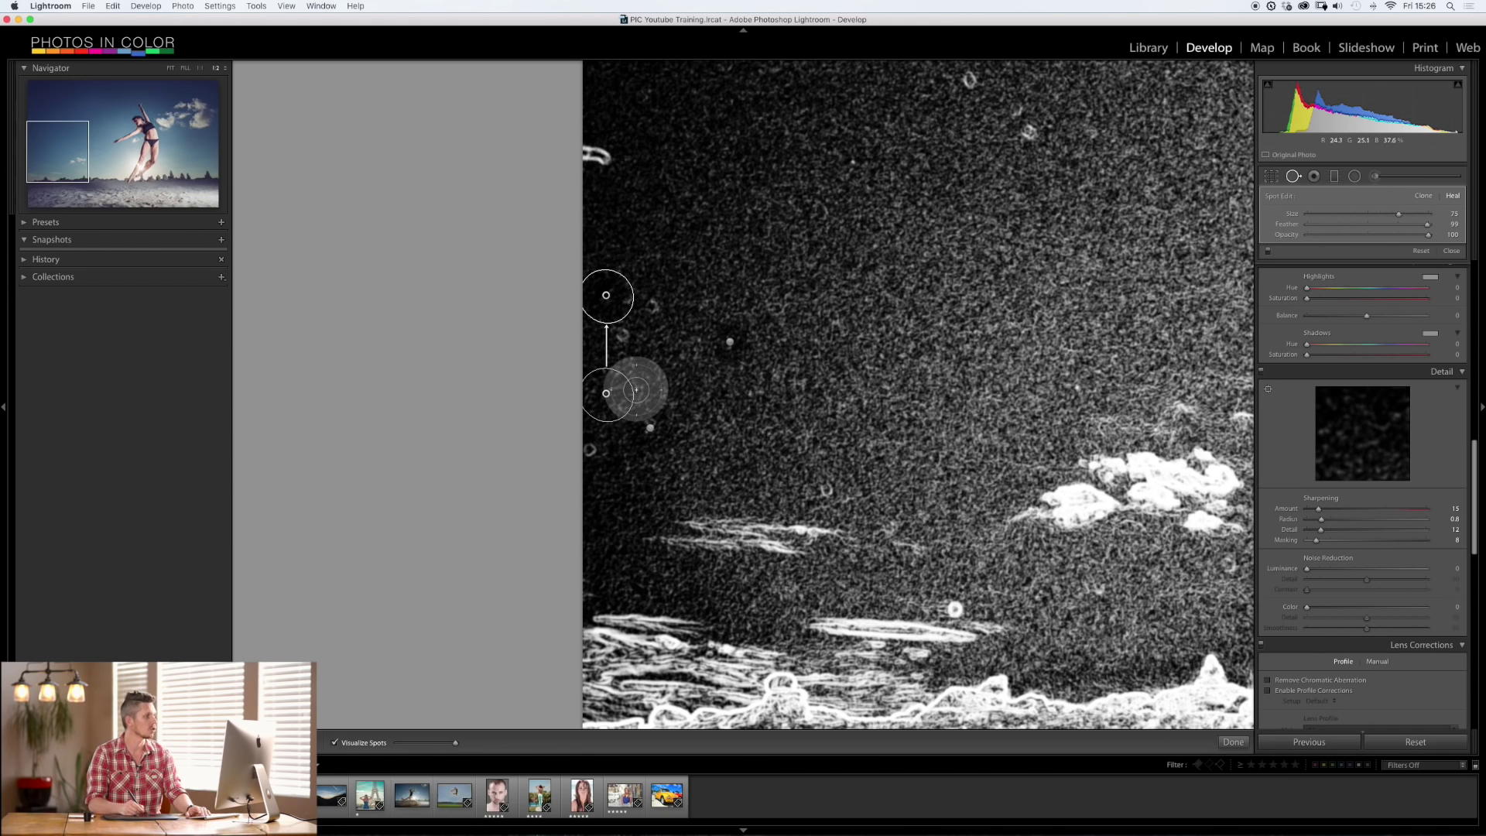
mouse_move(608, 394)
left_mouse_down()
mouse_move(687, 299)
mouse_move(681, 240)
left_mouse_up()
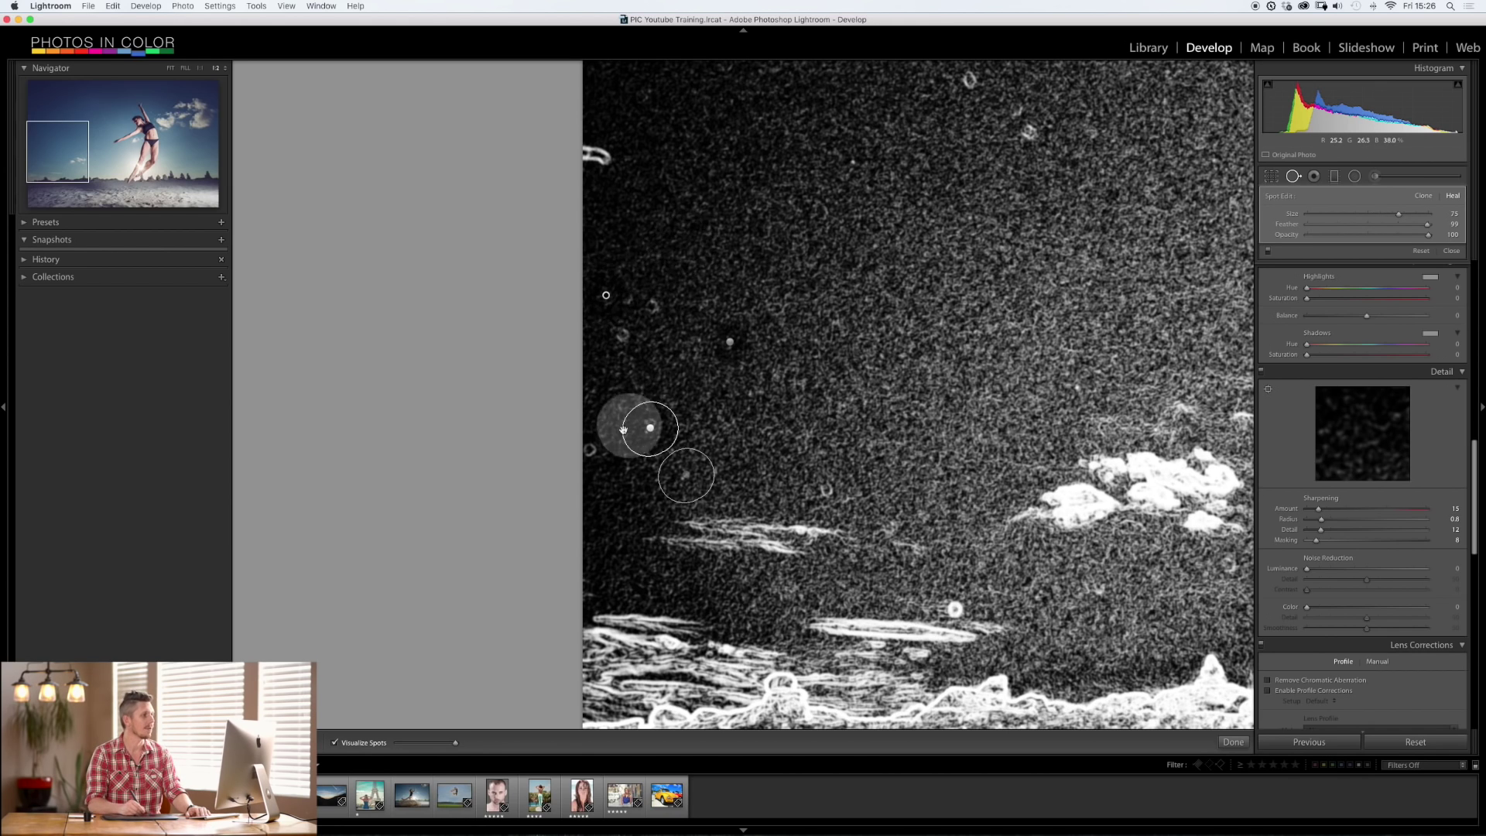
left_click_drag(626, 451, 629, 453)
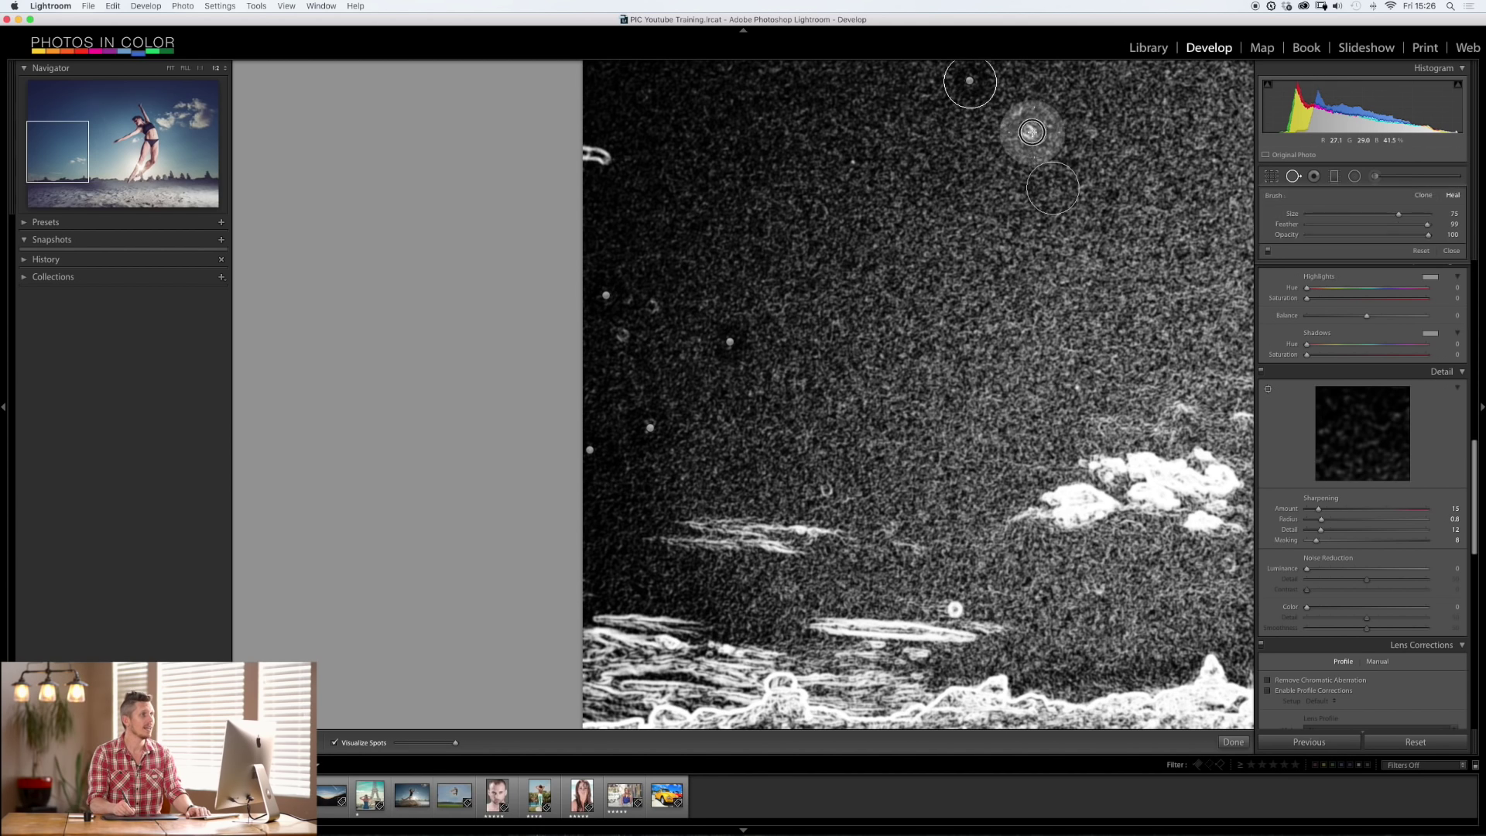
left_click(1030, 132)
left_click_drag(579, 158, 579, 158)
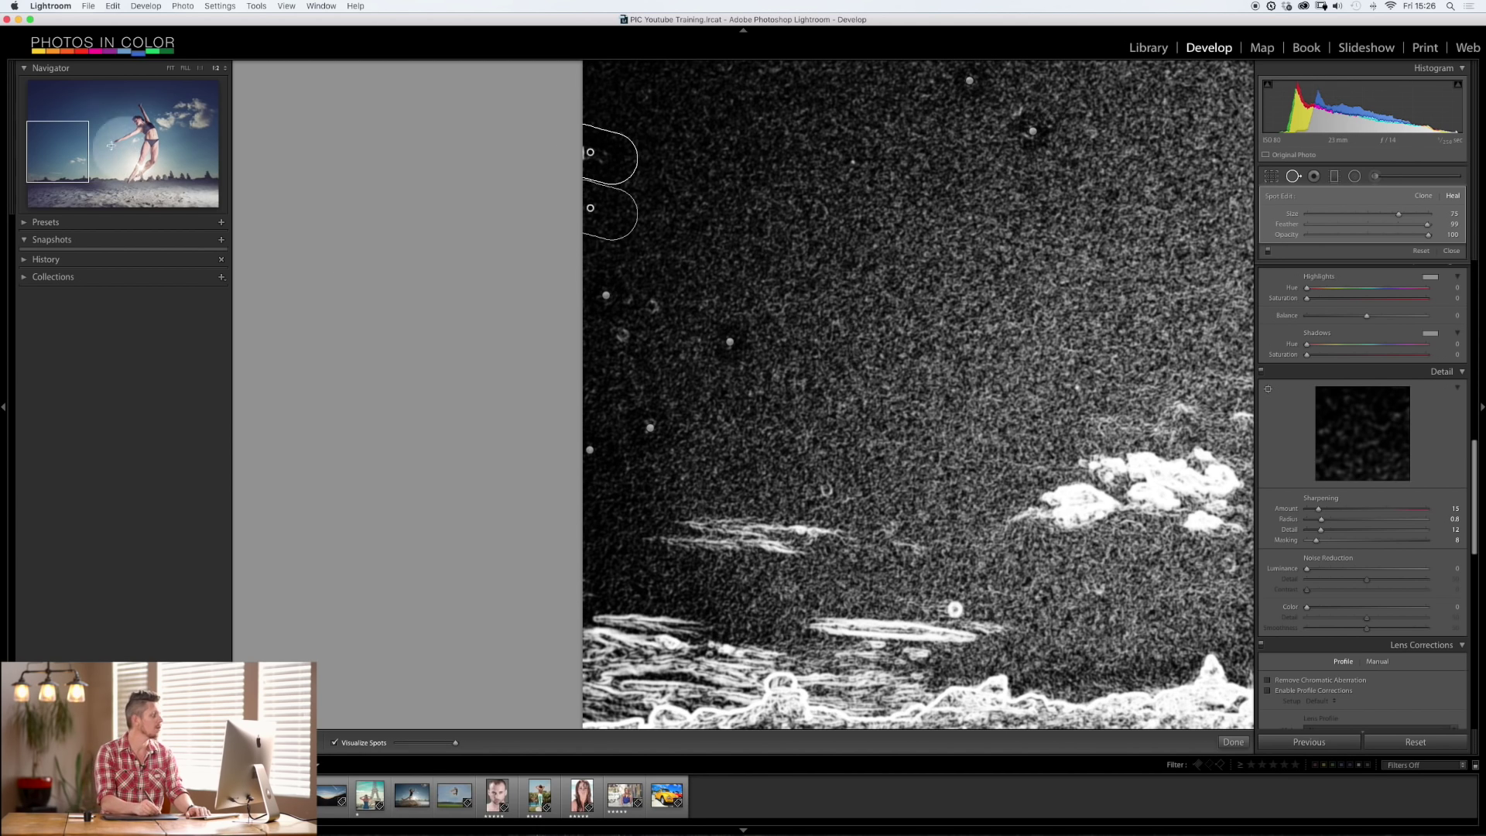
scroll(604, 271, "up", 5)
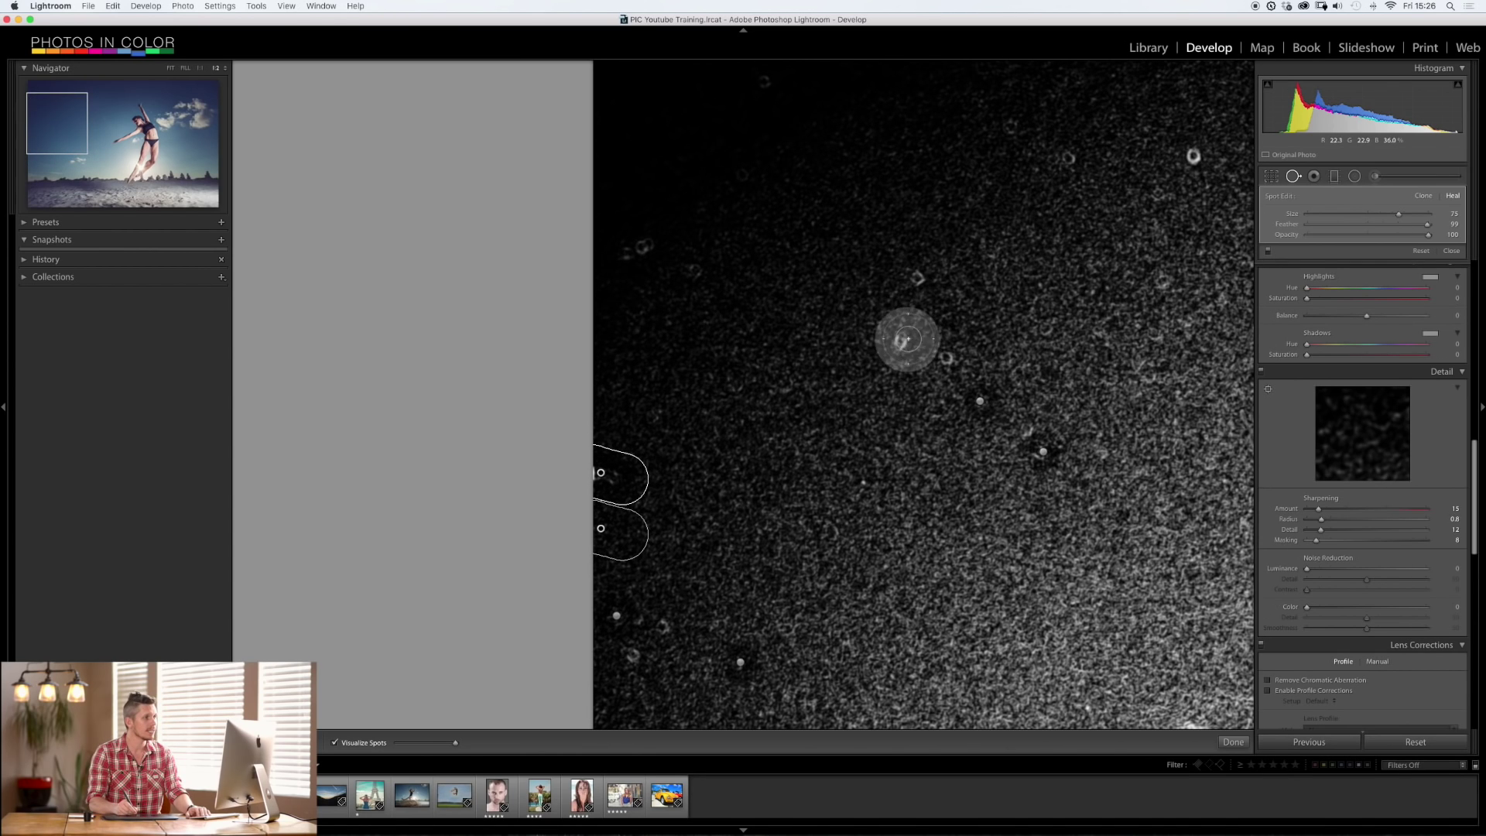
Step: Heal a run of dust specks across the upper-left sky
left_click(913, 283)
left_click(944, 353)
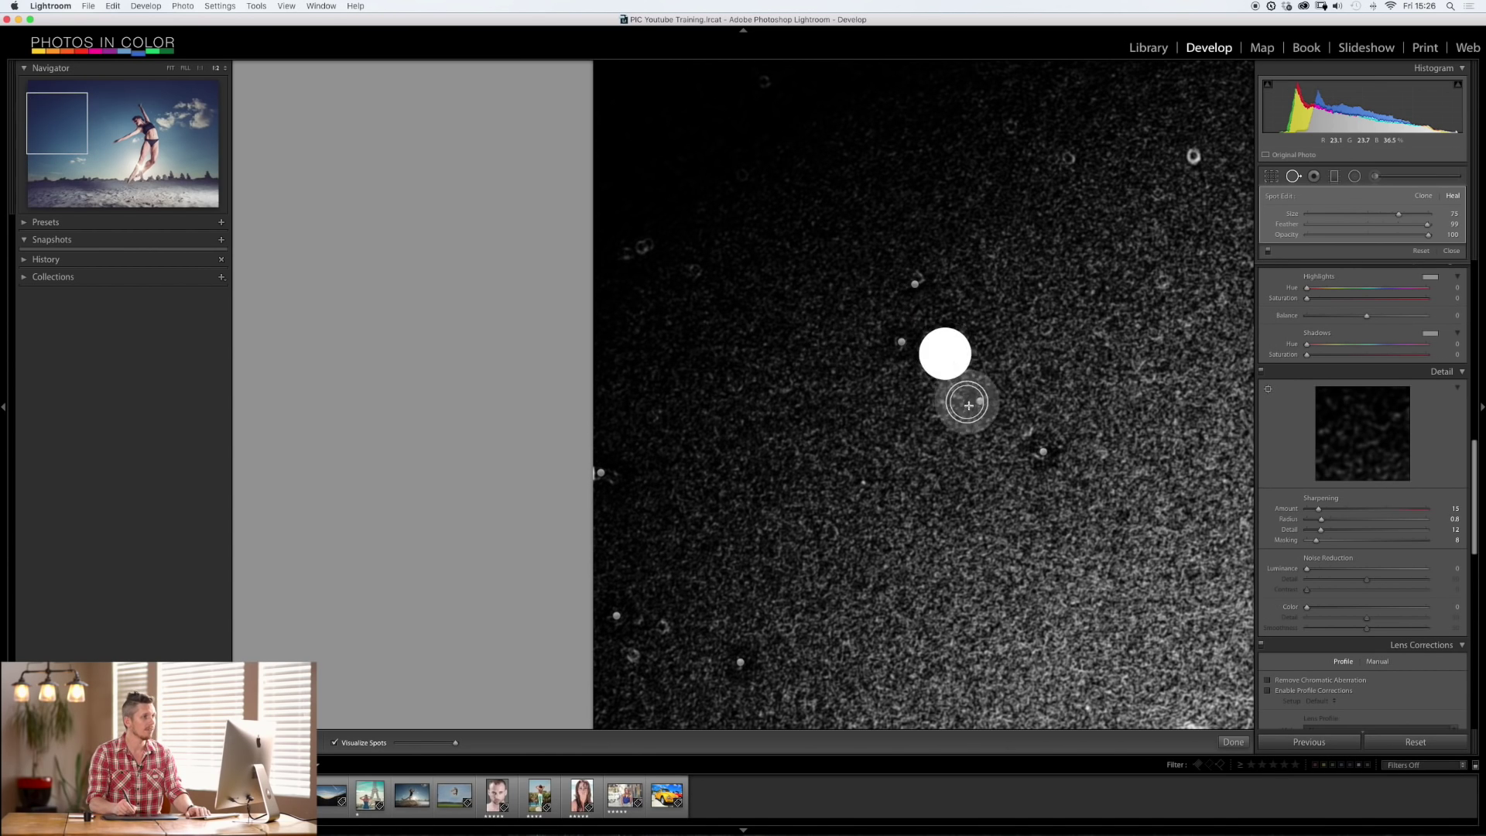
left_click(1067, 158)
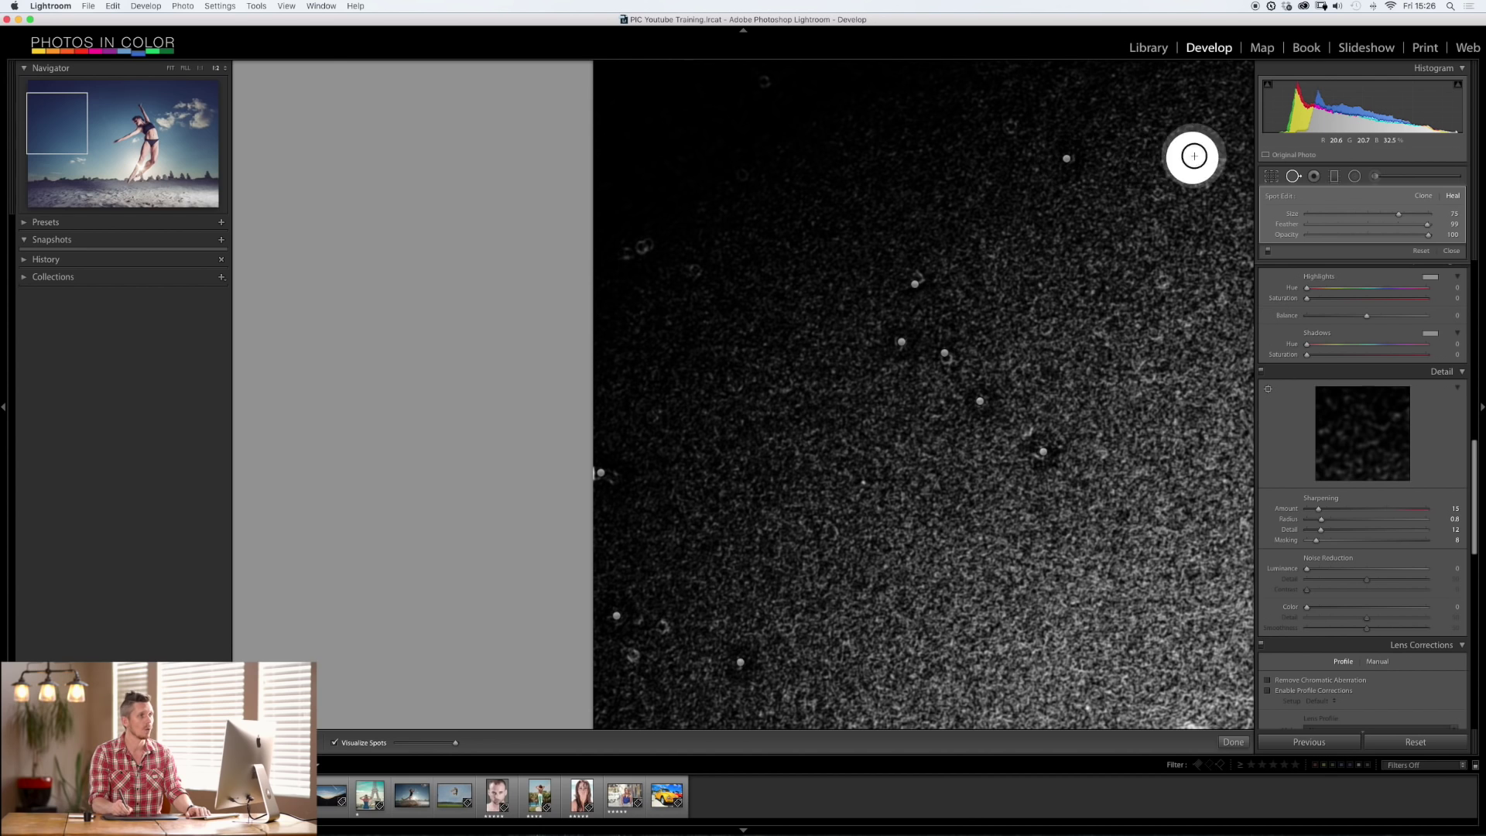
left_click(88, 98)
left_click(856, 298)
left_click(805, 271)
left_click(815, 215)
left_click(864, 257)
left_click(668, 211)
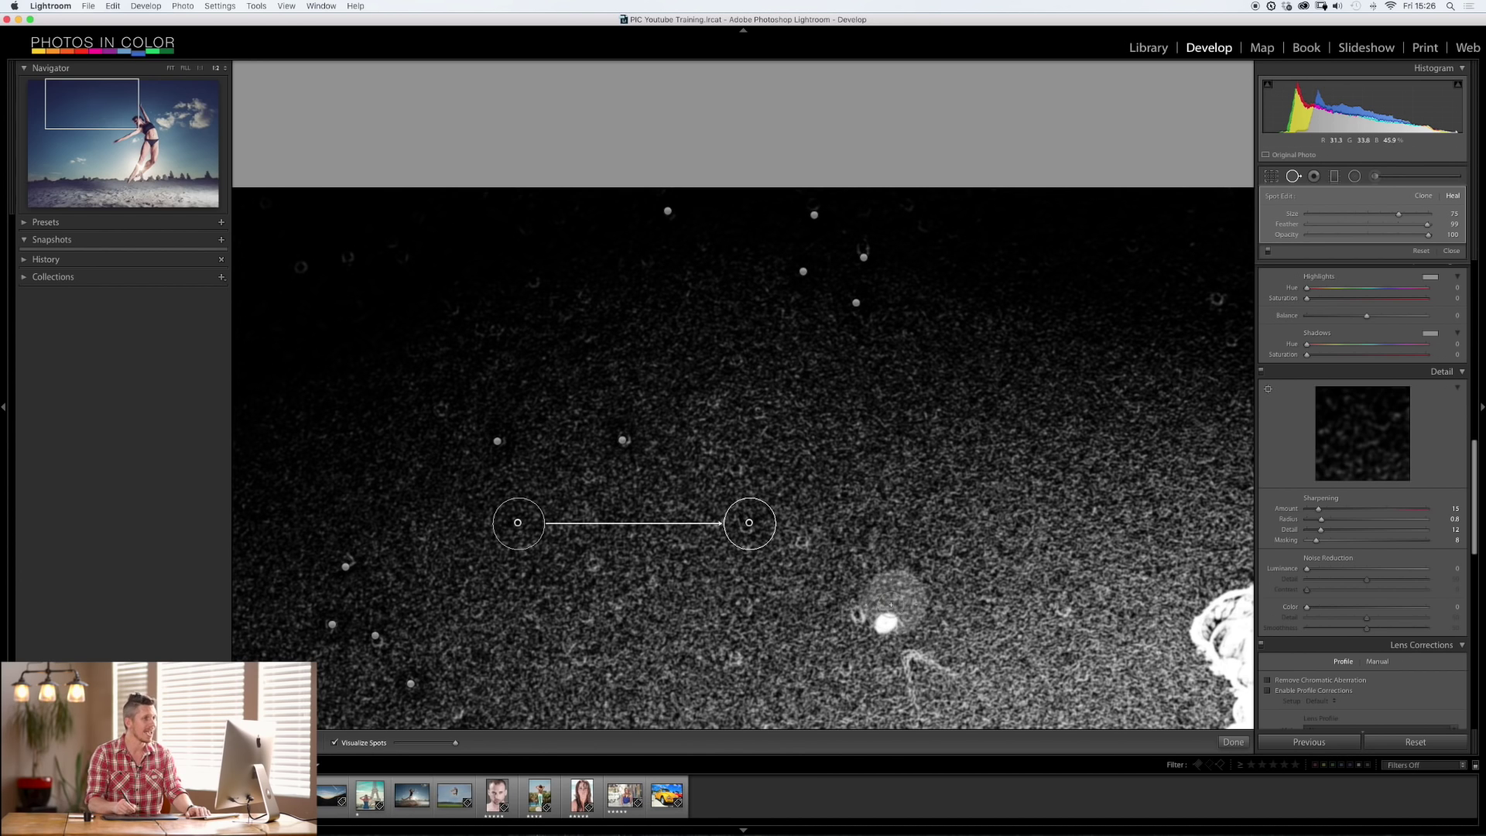
Step: Check against the colour photo, then heal specks left of the dancer and beside her raised arm
left_click_drag(109, 114, 113, 132)
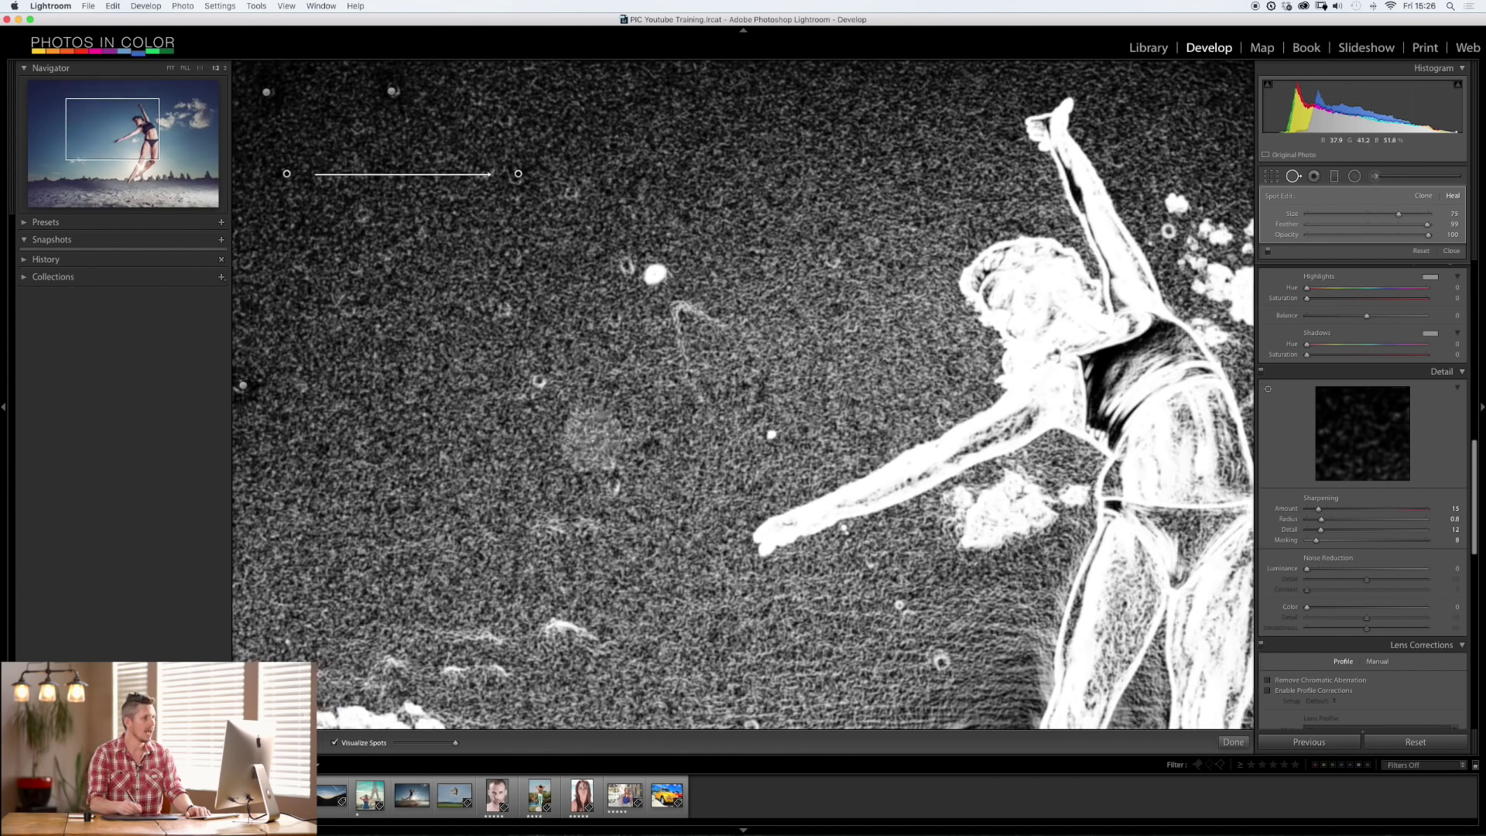
left_click(334, 743)
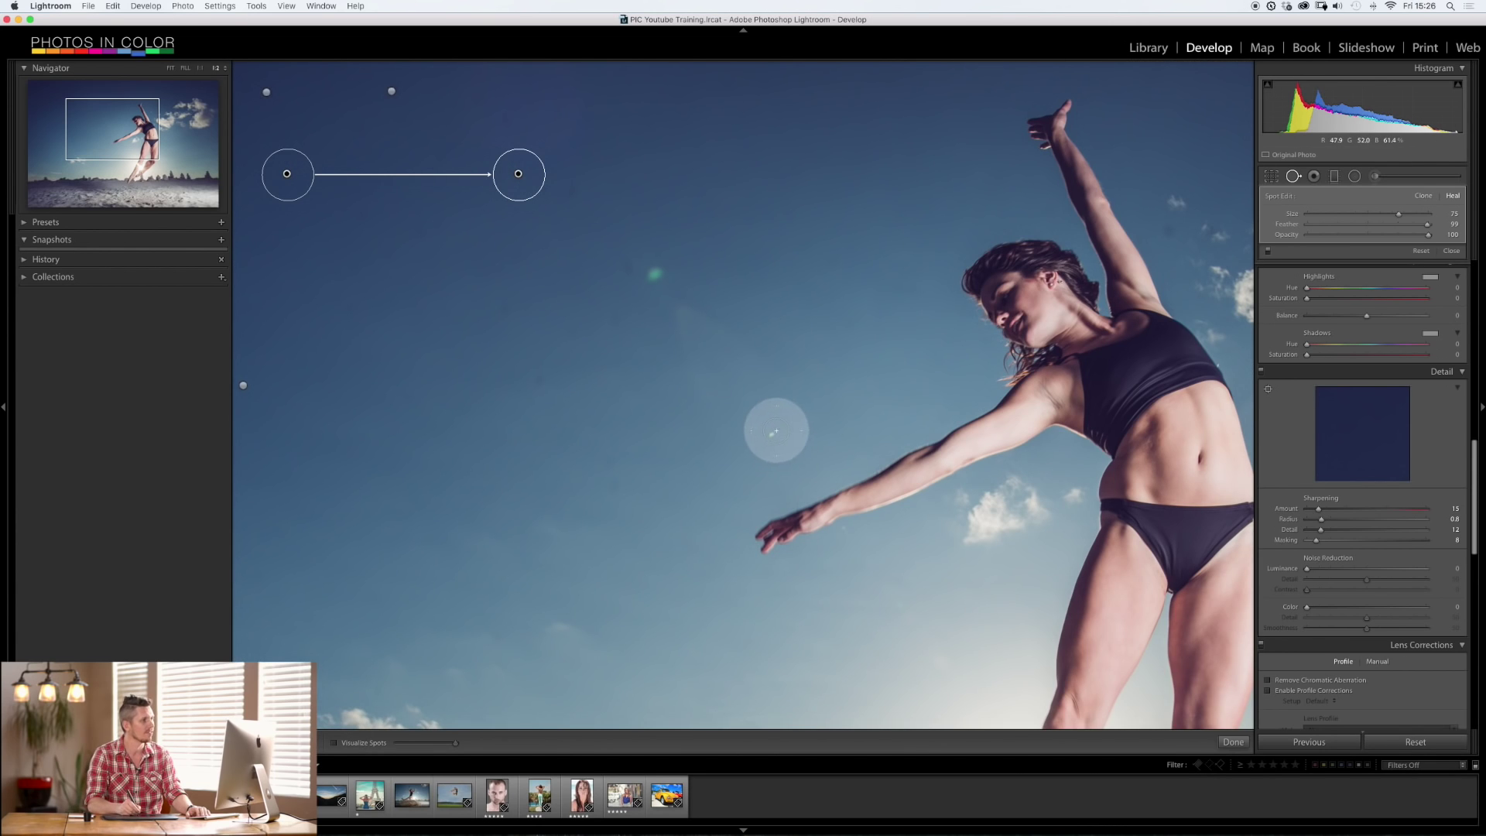
left_click(334, 743)
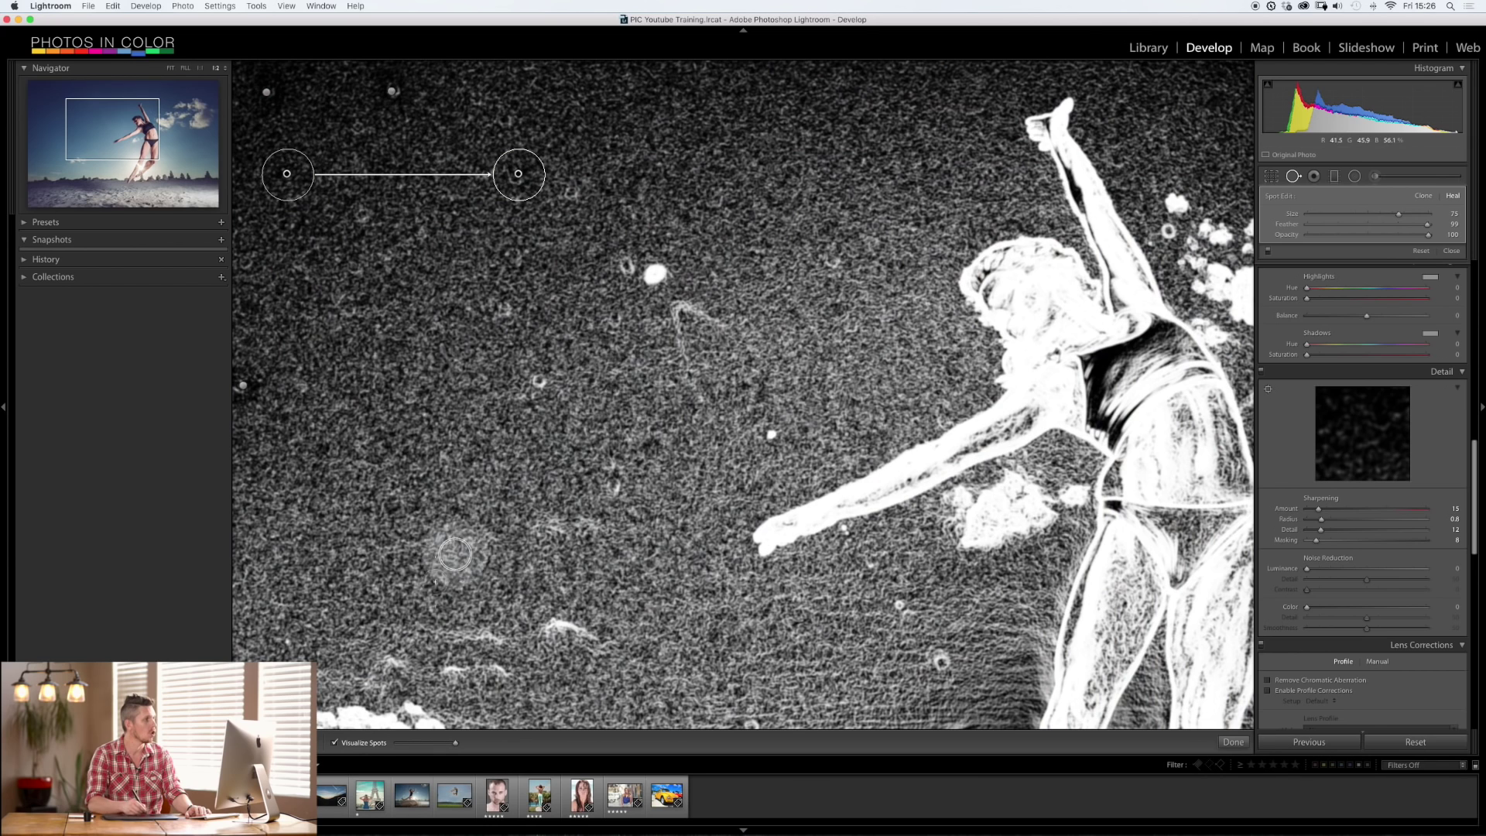
left_click(534, 377)
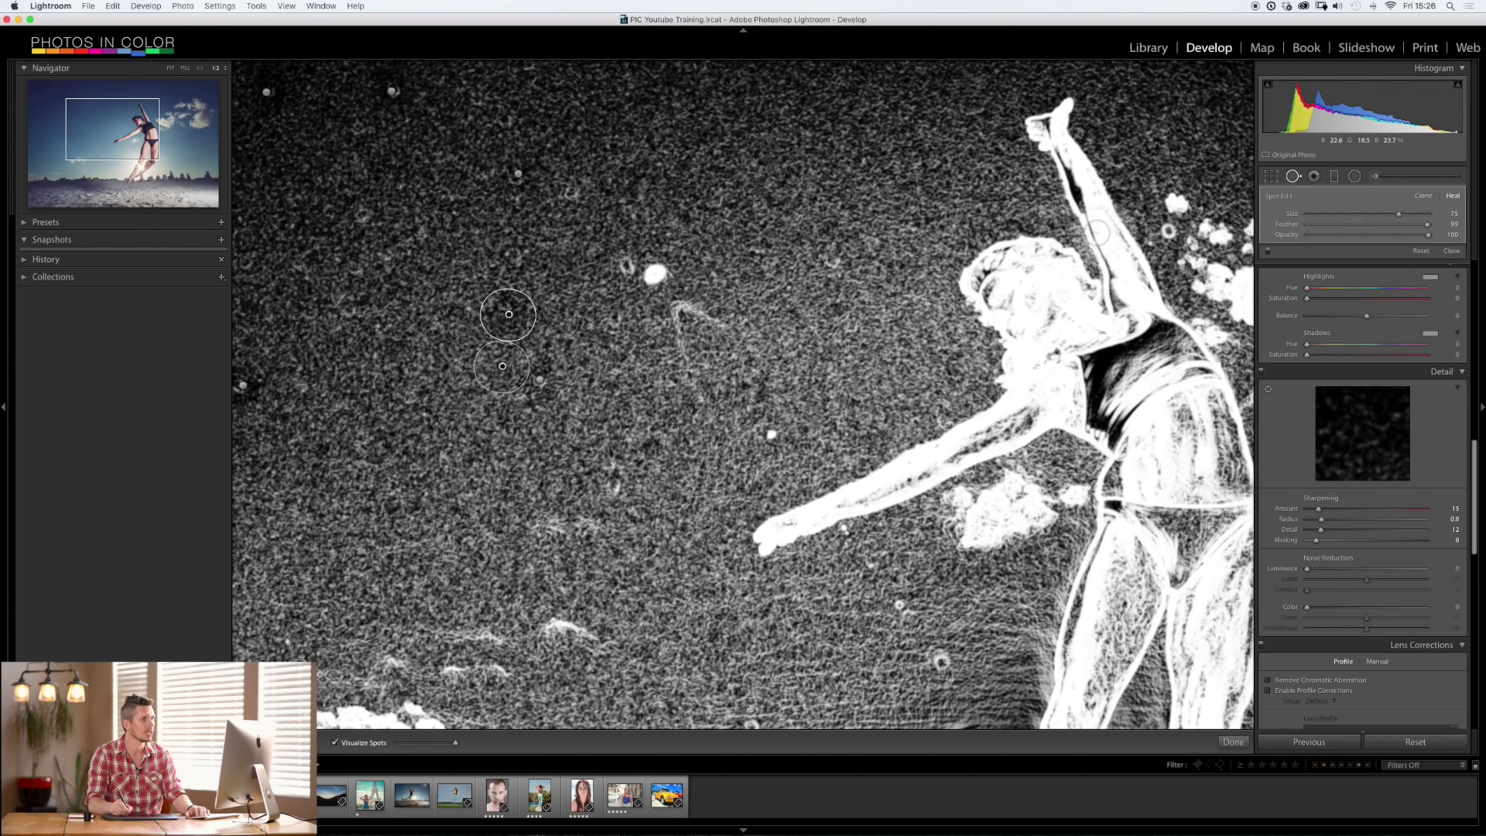
left_click(1169, 230)
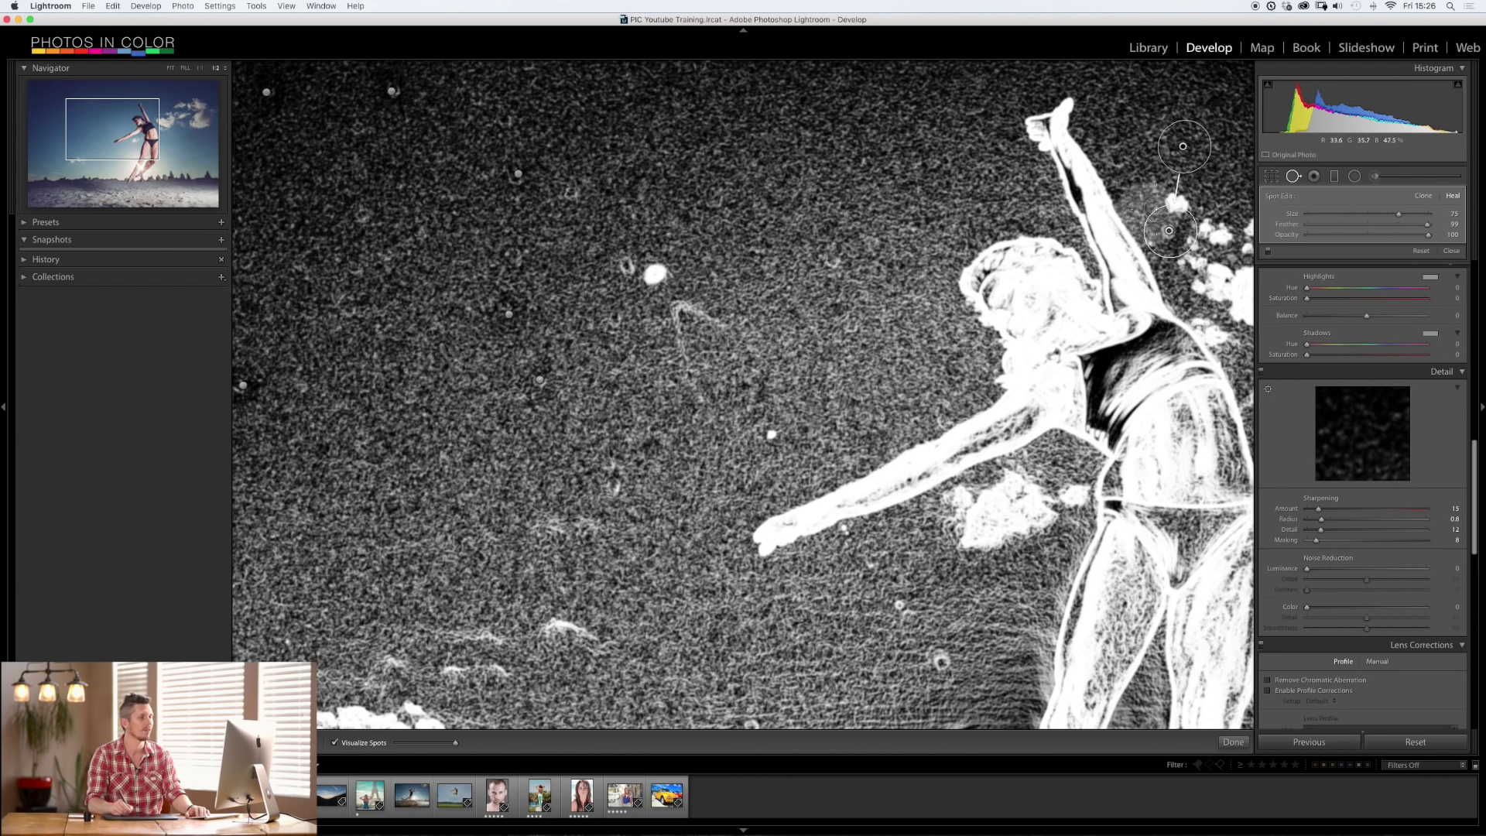
Step: Heal three dust specks in the sky among the clouds near the top
left_click_drag(153, 162, 159, 104)
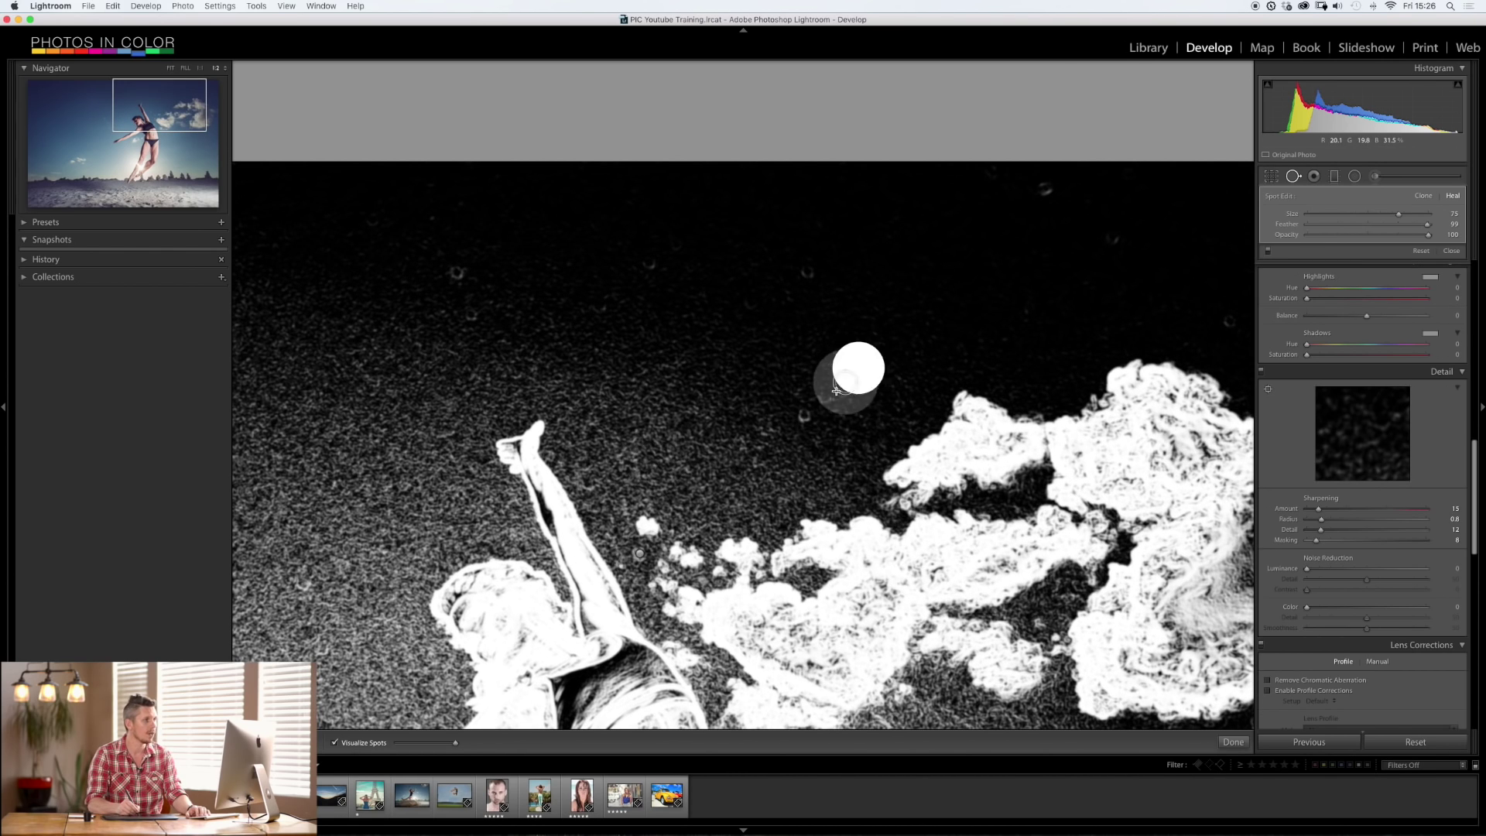
left_click(458, 275)
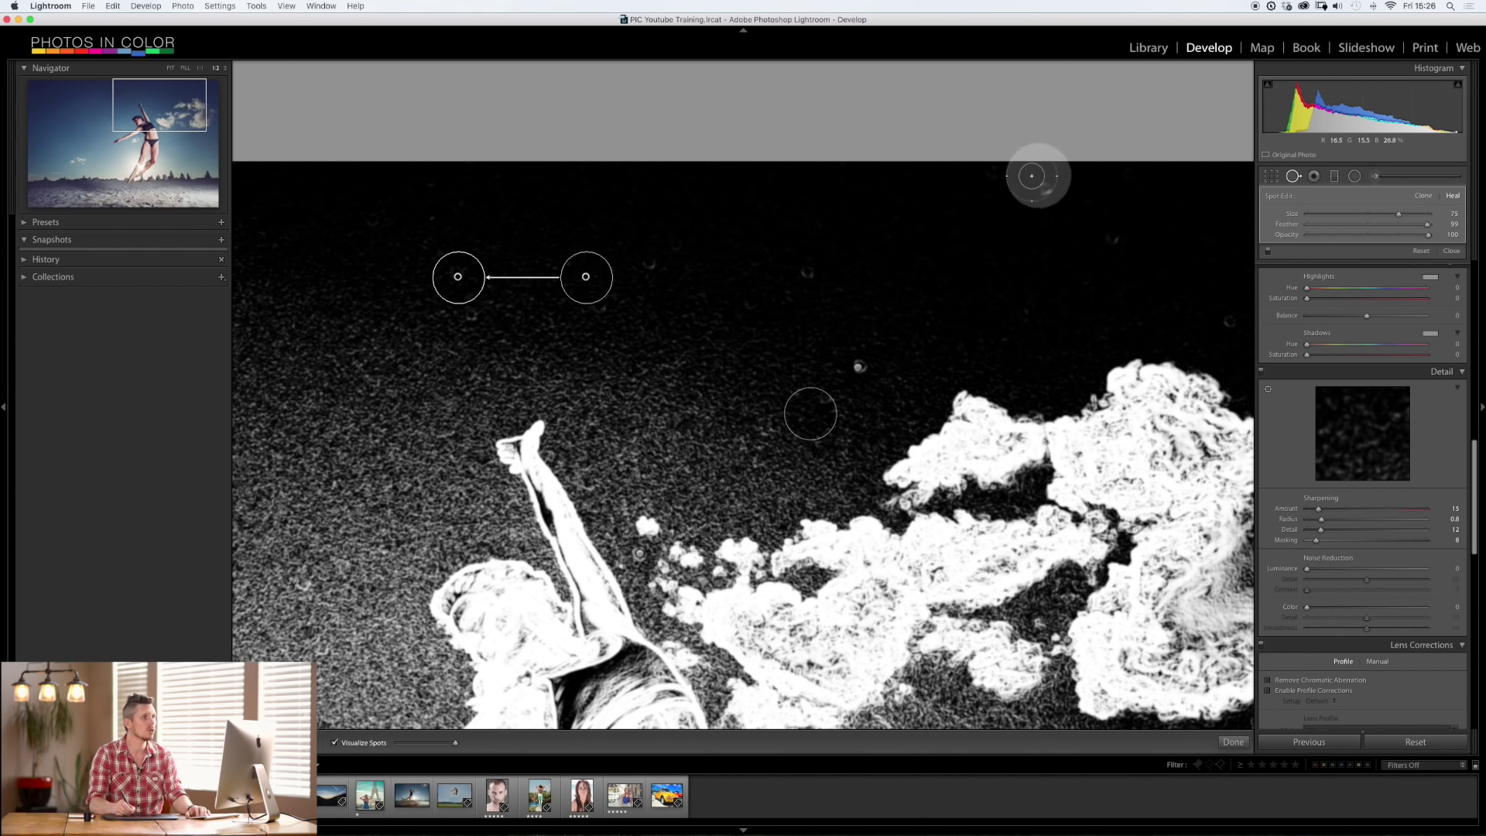
left_click(1046, 194)
left_click(858, 366)
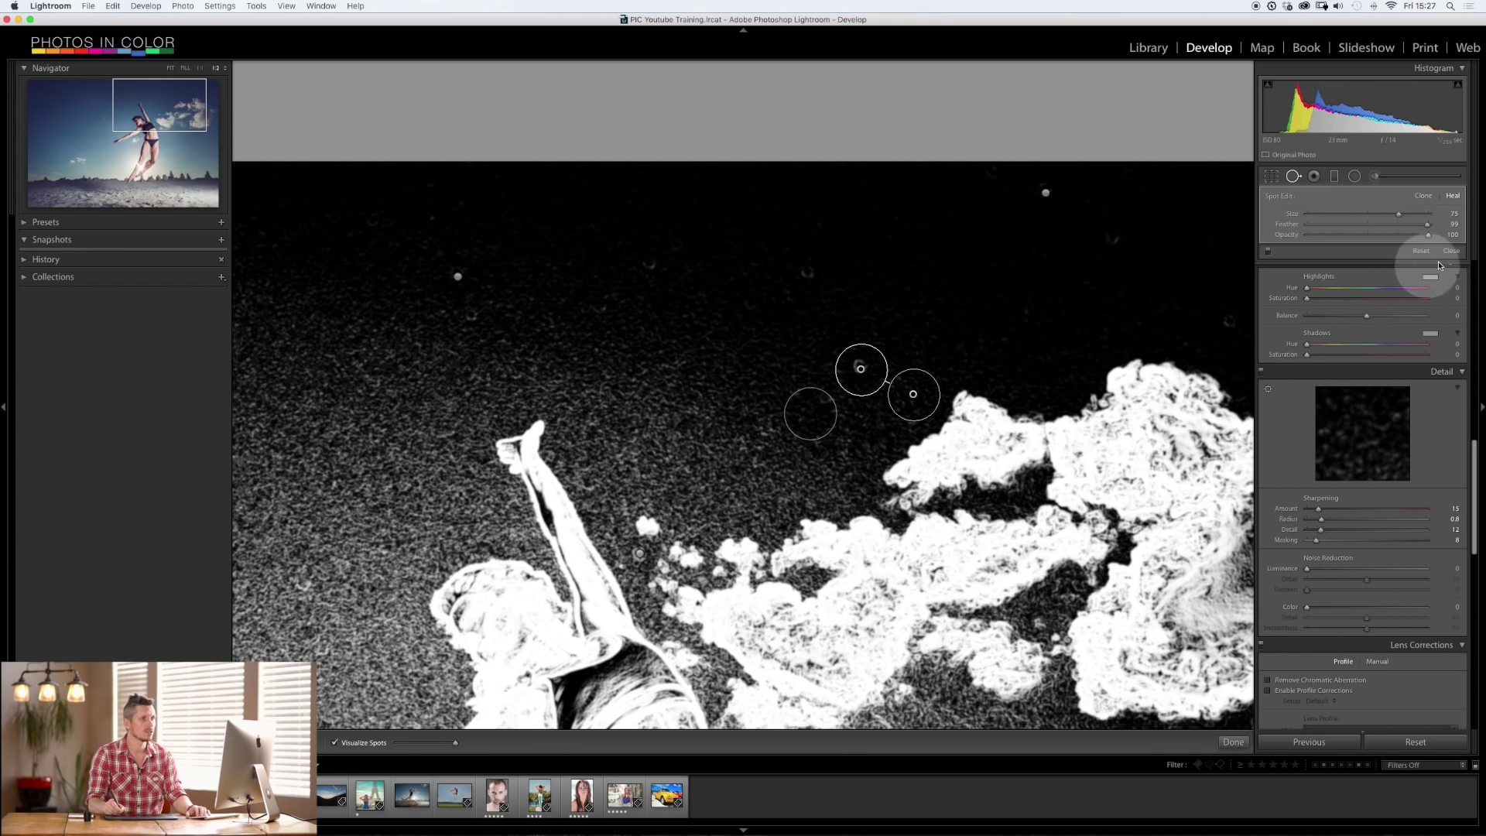
Step: Replace a poorly sourced heal spot with a fresh one and raise brush Size to 81
left_click(860, 369)
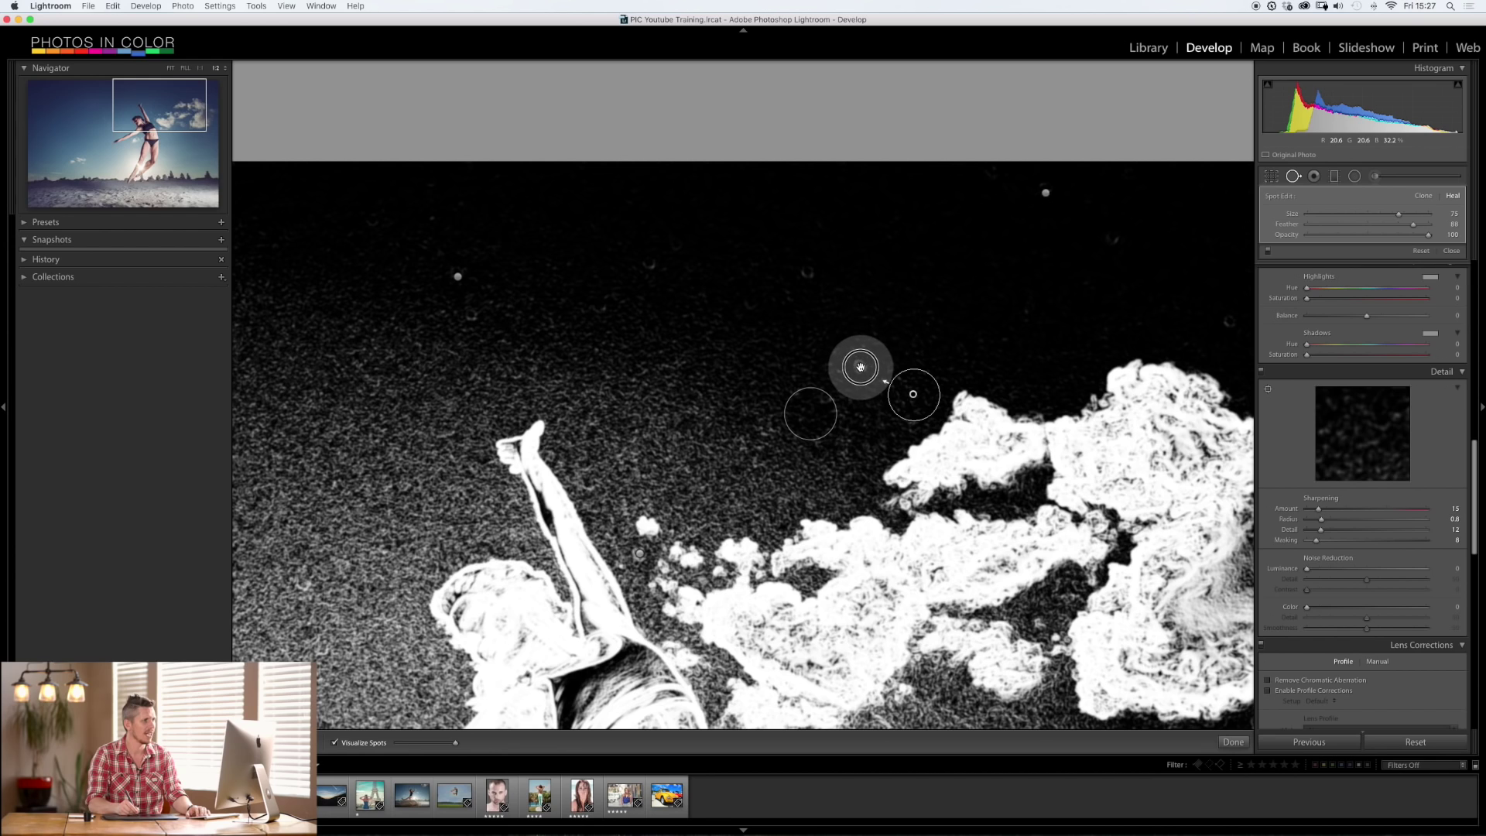
left_click_drag(901, 365, 753, 332)
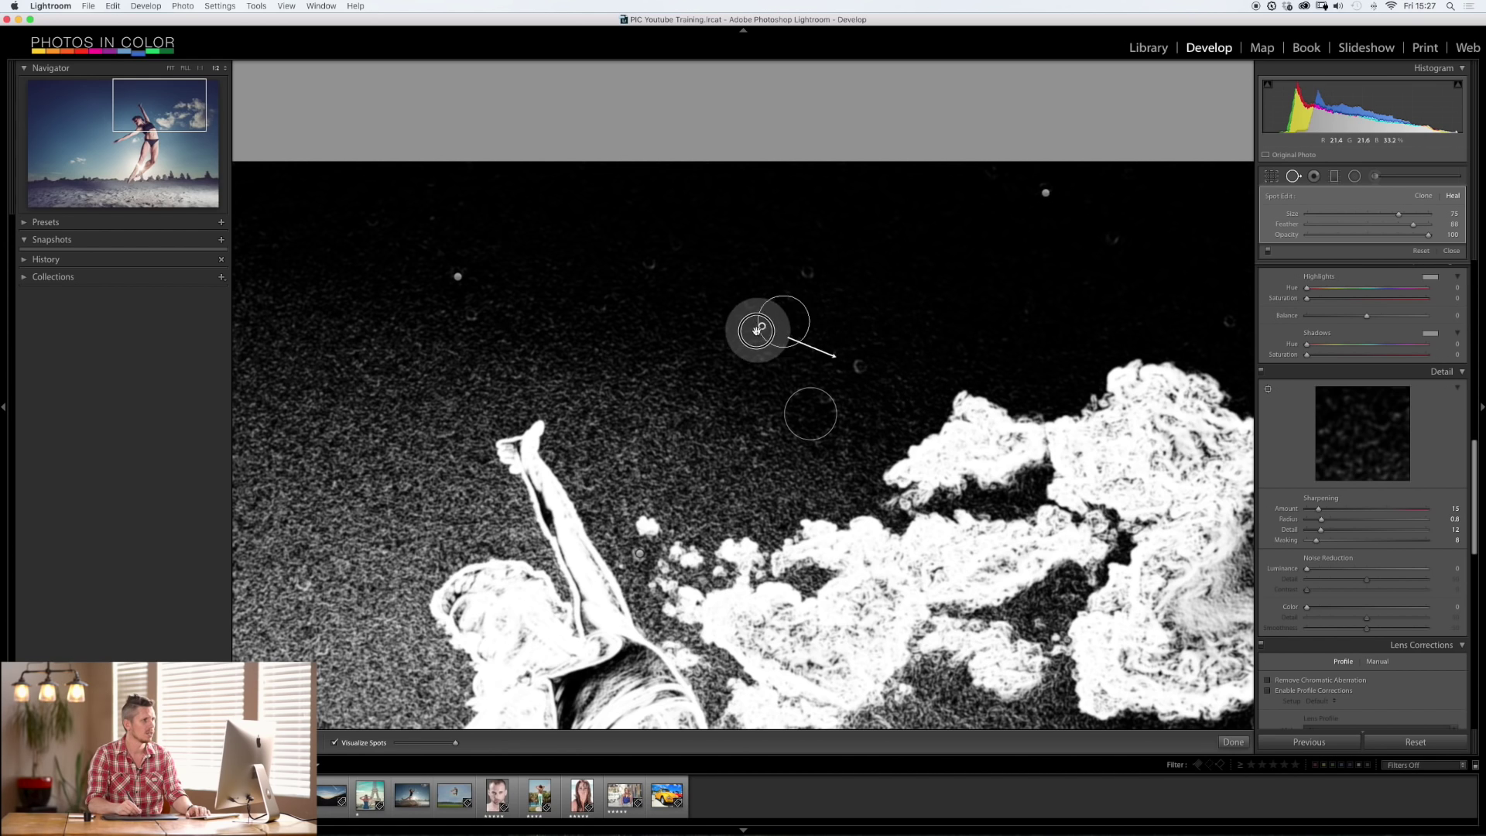
key("BackSpace")
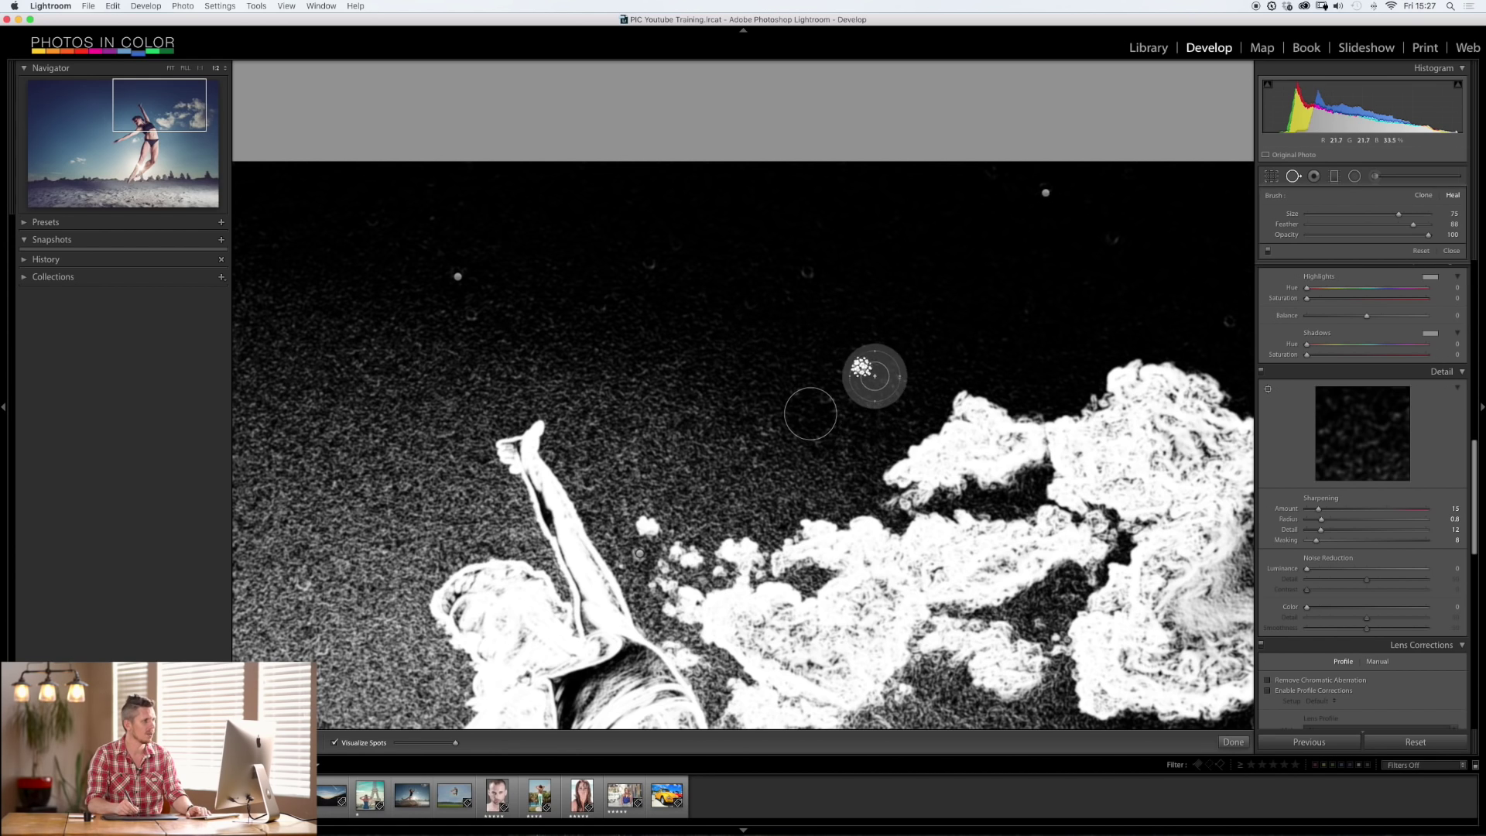
left_click(862, 364)
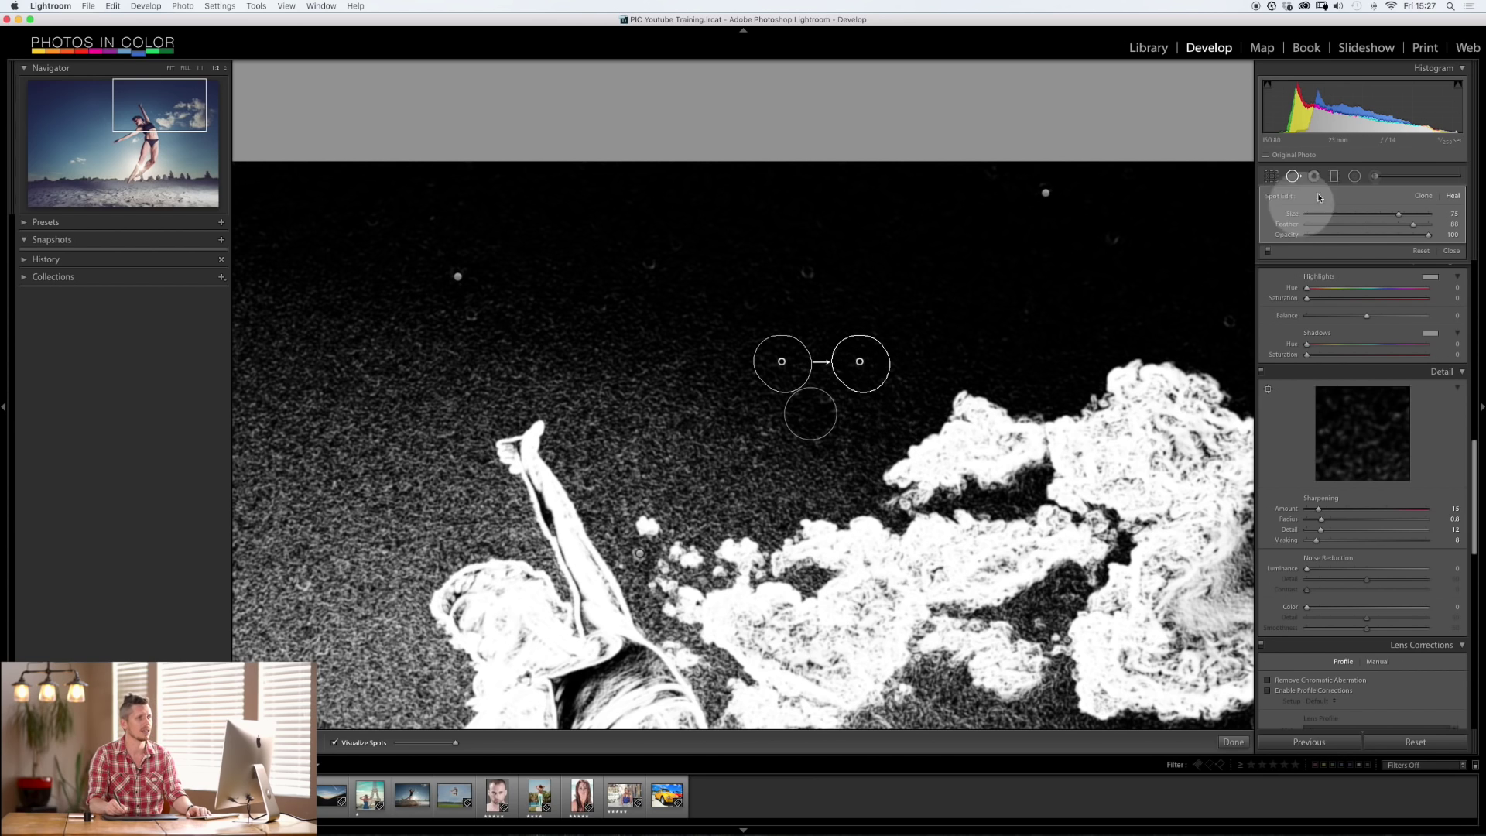
left_click_drag(1405, 215, 1410, 216)
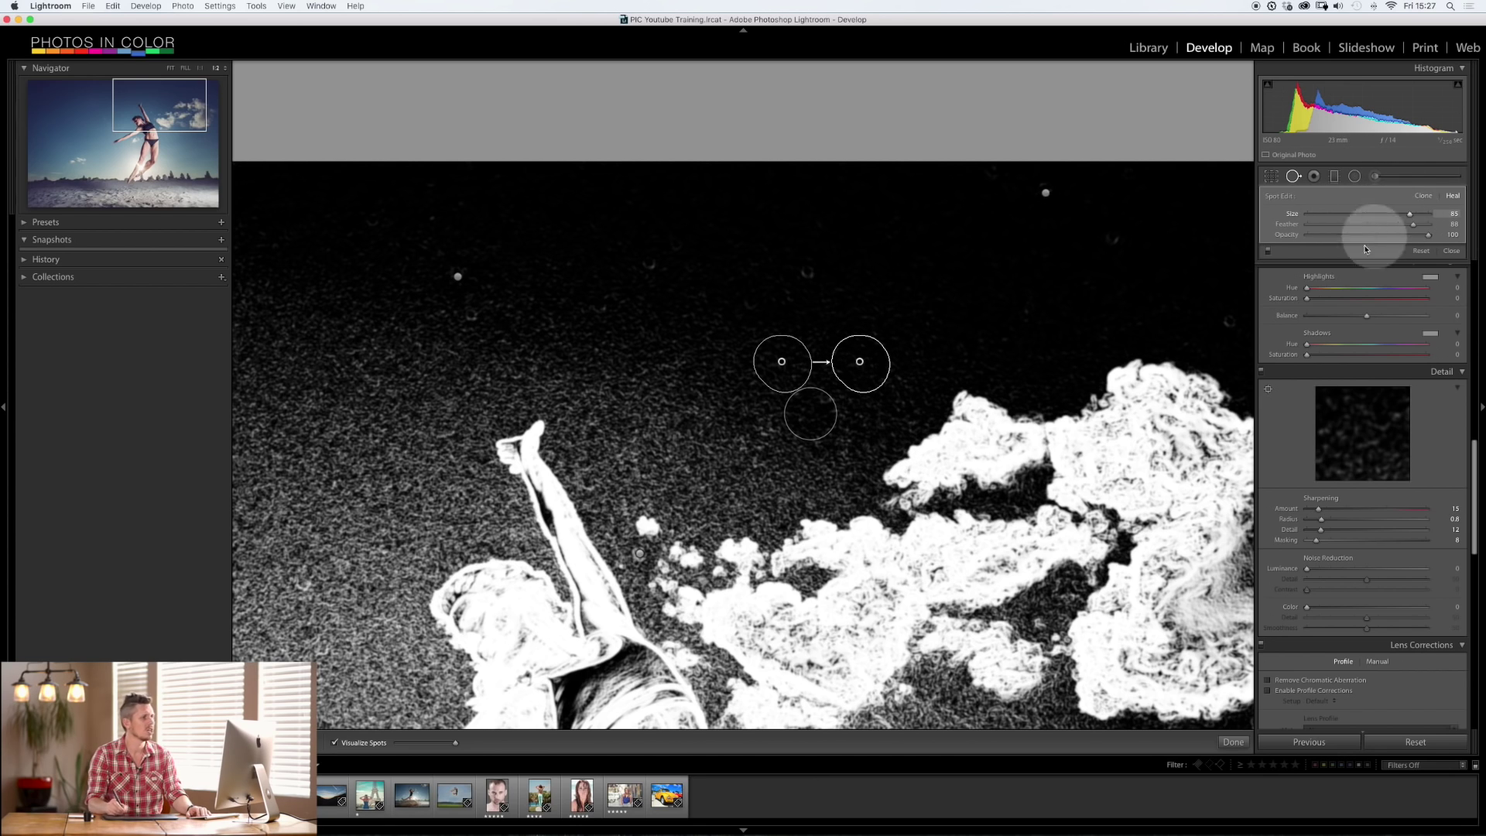
mouse_move(167, 104)
left_mouse_down()
mouse_move(196, 105)
mouse_move(196, 135)
left_mouse_up()
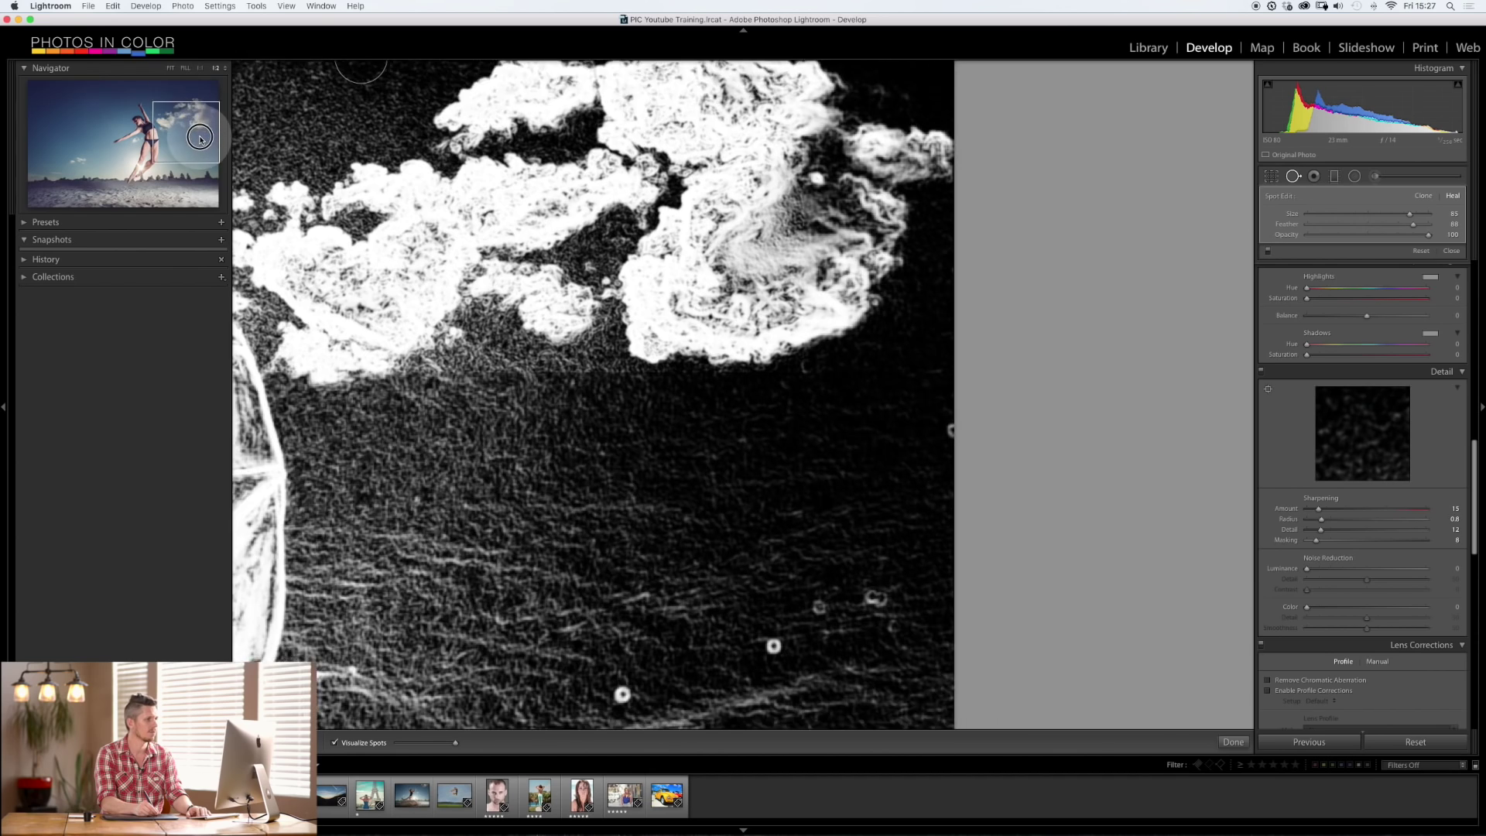
Step: Heal several dust specks in the lower sky and check the resulting heal spots
left_click(660, 663)
left_click(813, 605)
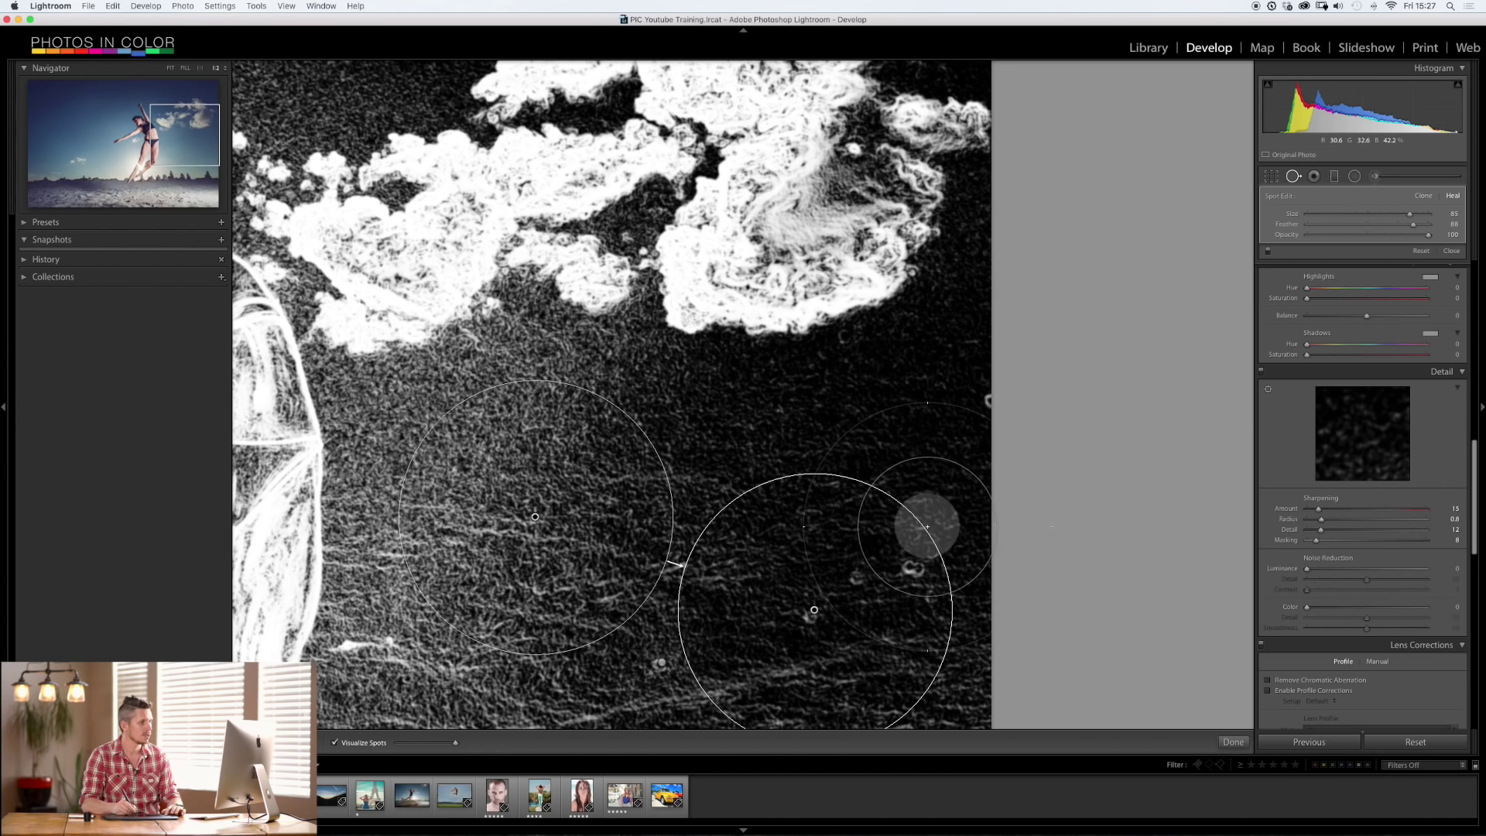
left_click(662, 663)
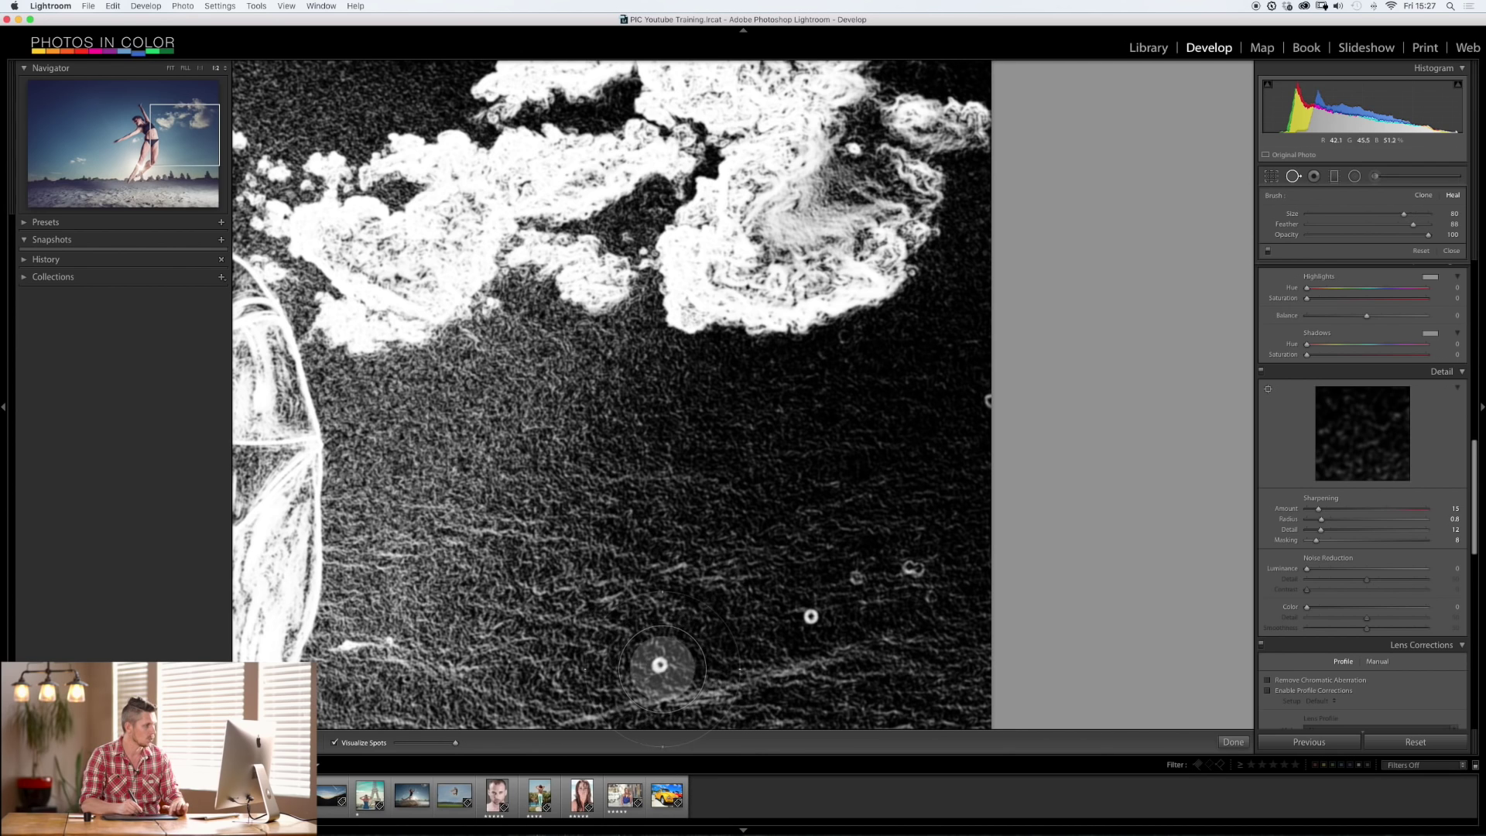
left_click(658, 665)
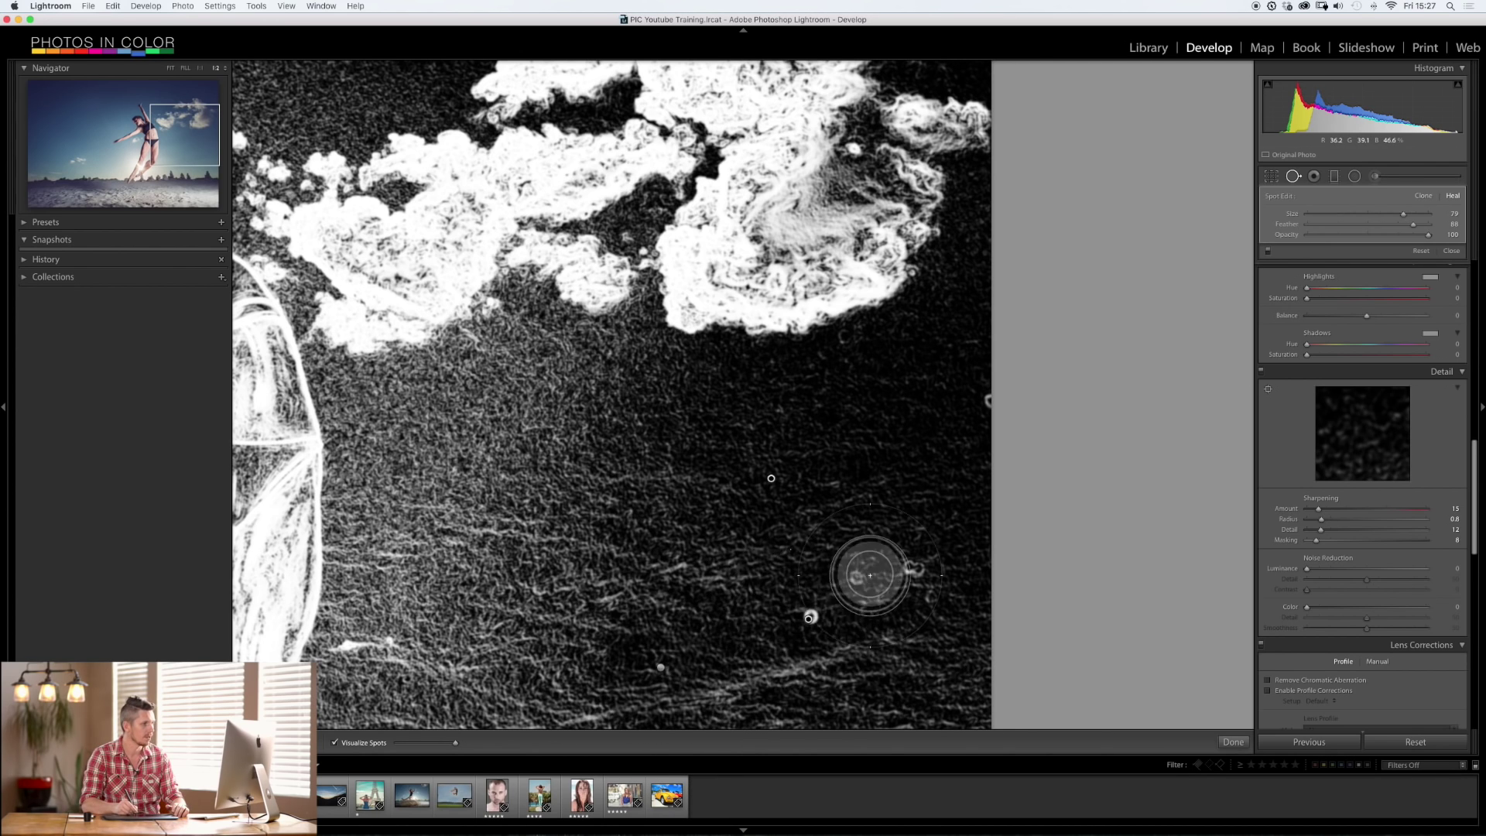
left_click(916, 562)
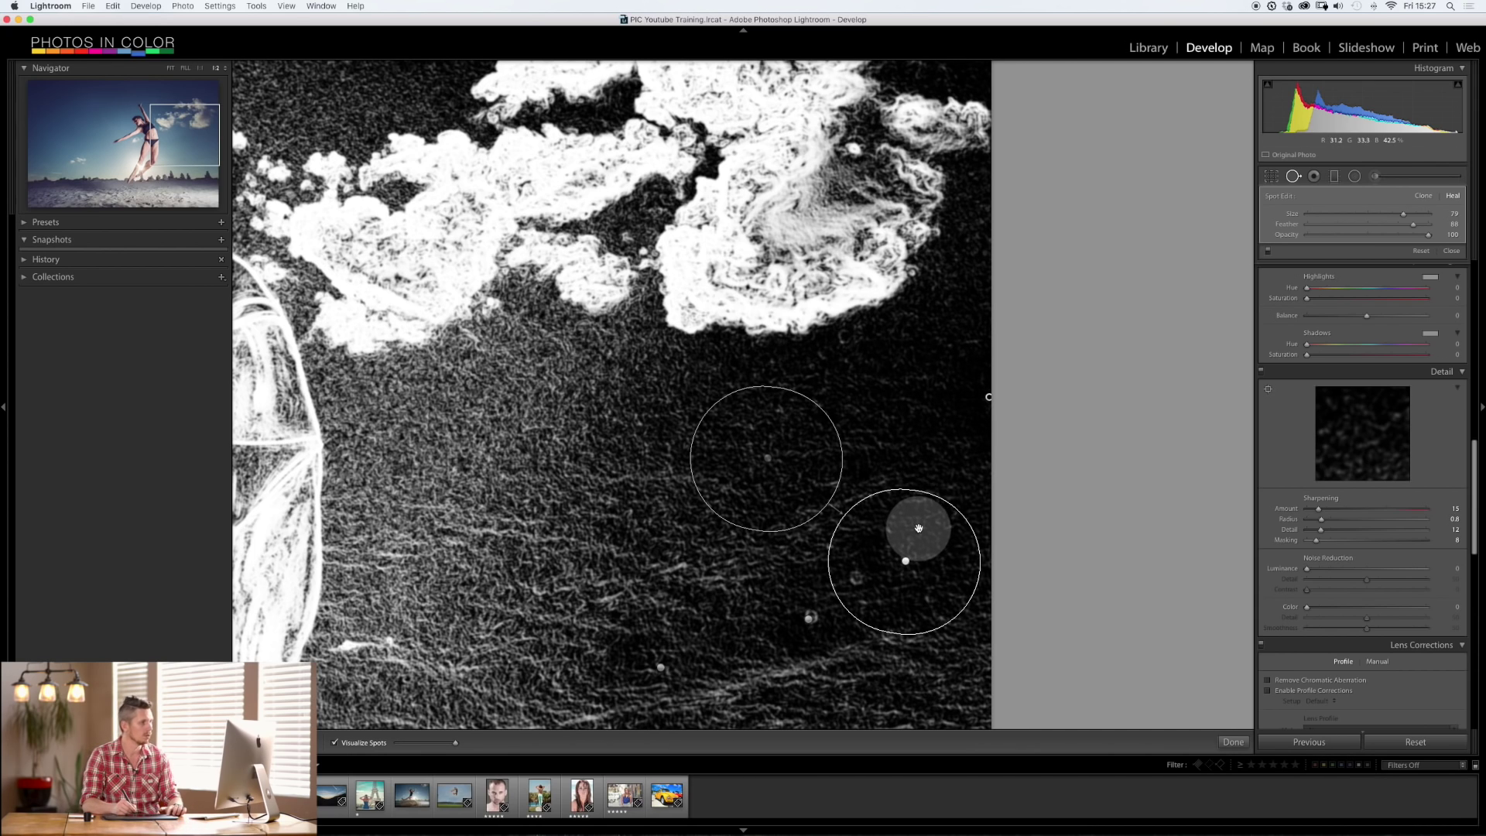
left_click(931, 407)
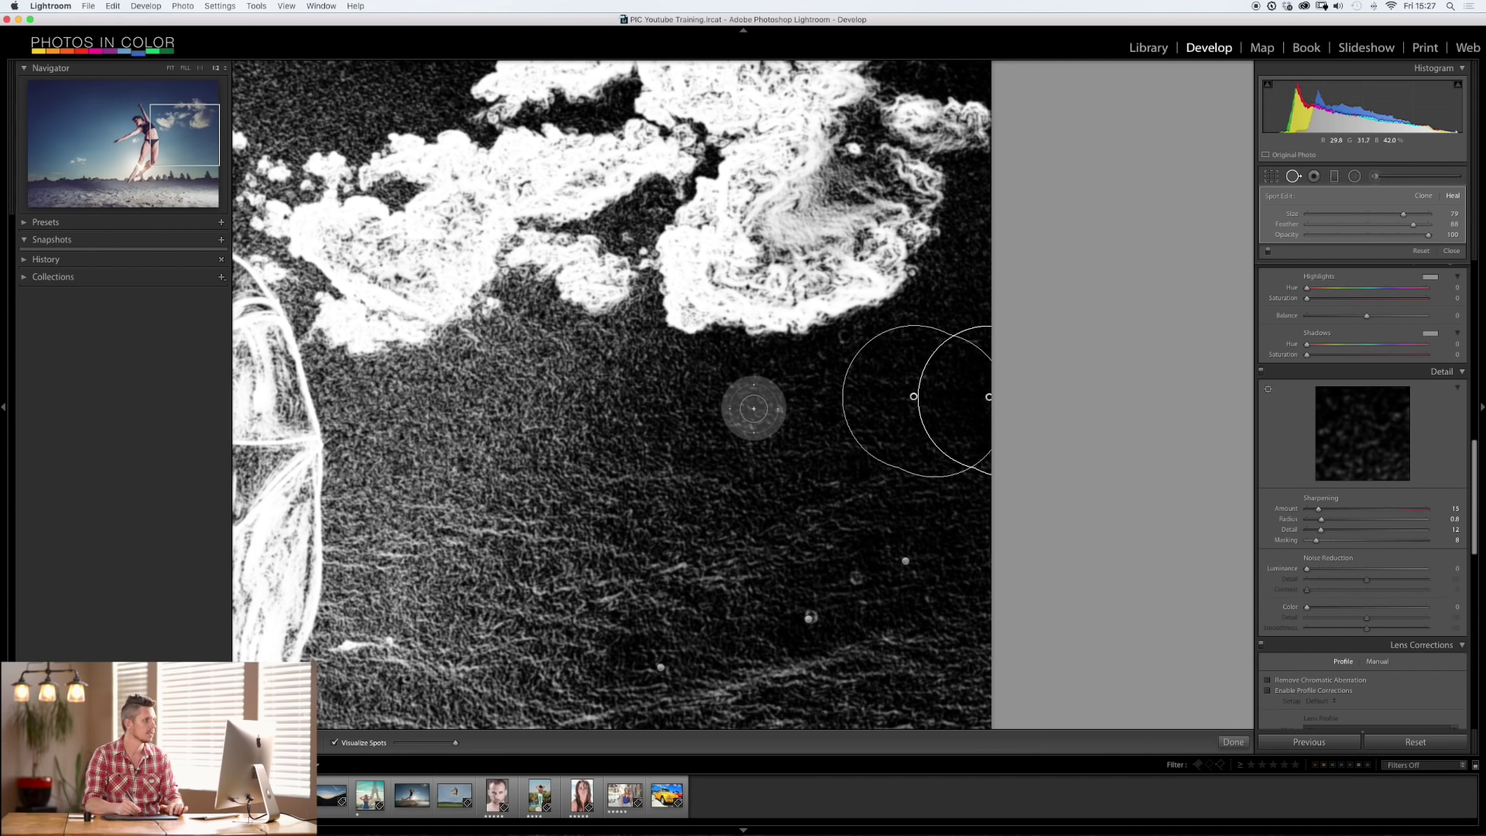
Step: Heal four more specks near the horizon and beside the dancer, then view the whole photo
left_click_drag(218, 161, 216, 190)
left_click(867, 303)
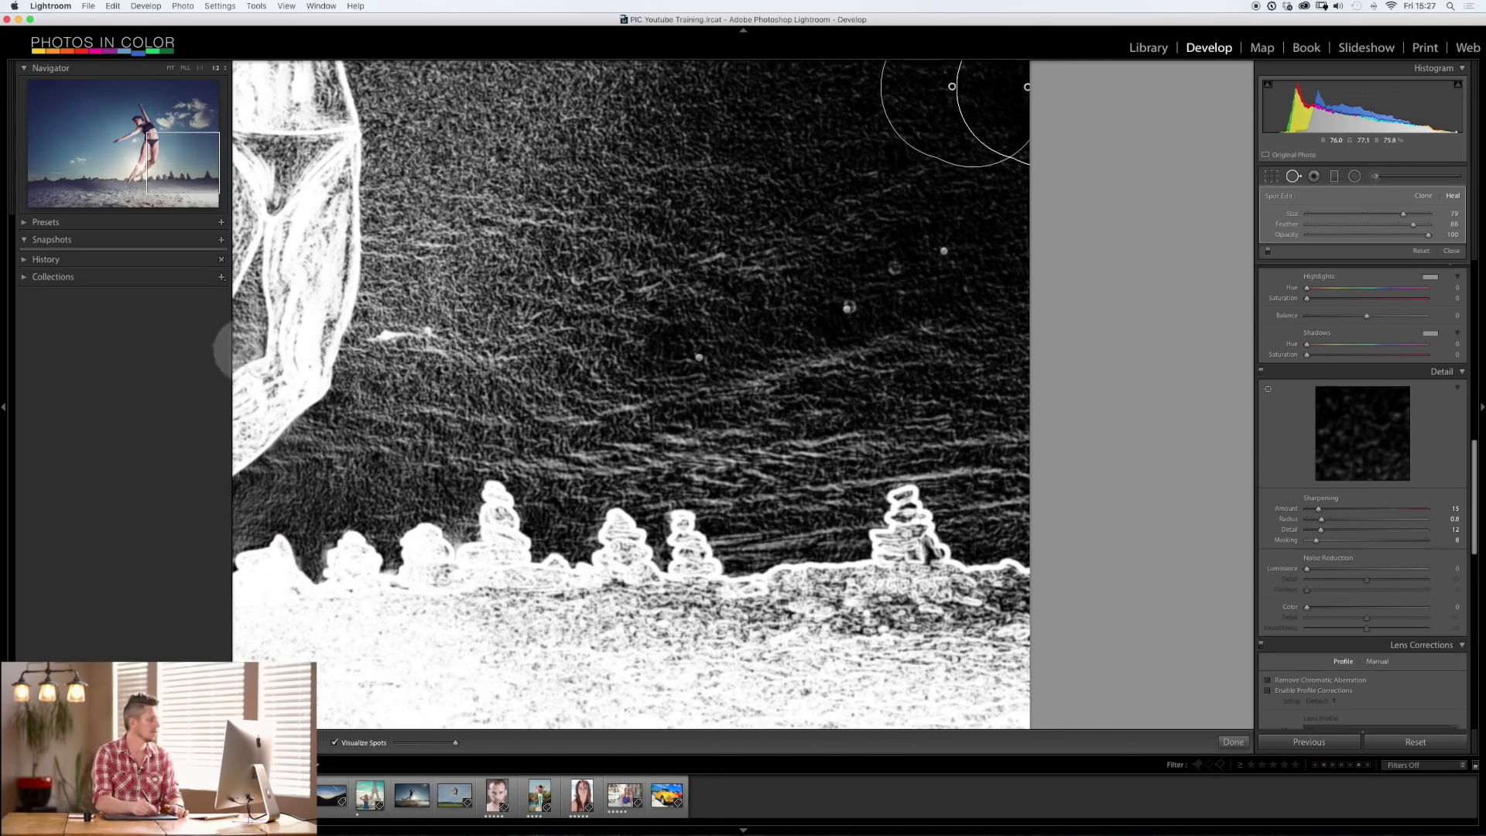
left_click_drag(180, 161, 73, 169)
left_click(978, 330)
left_click(913, 305)
left_click(1063, 181)
left_click(1099, 233)
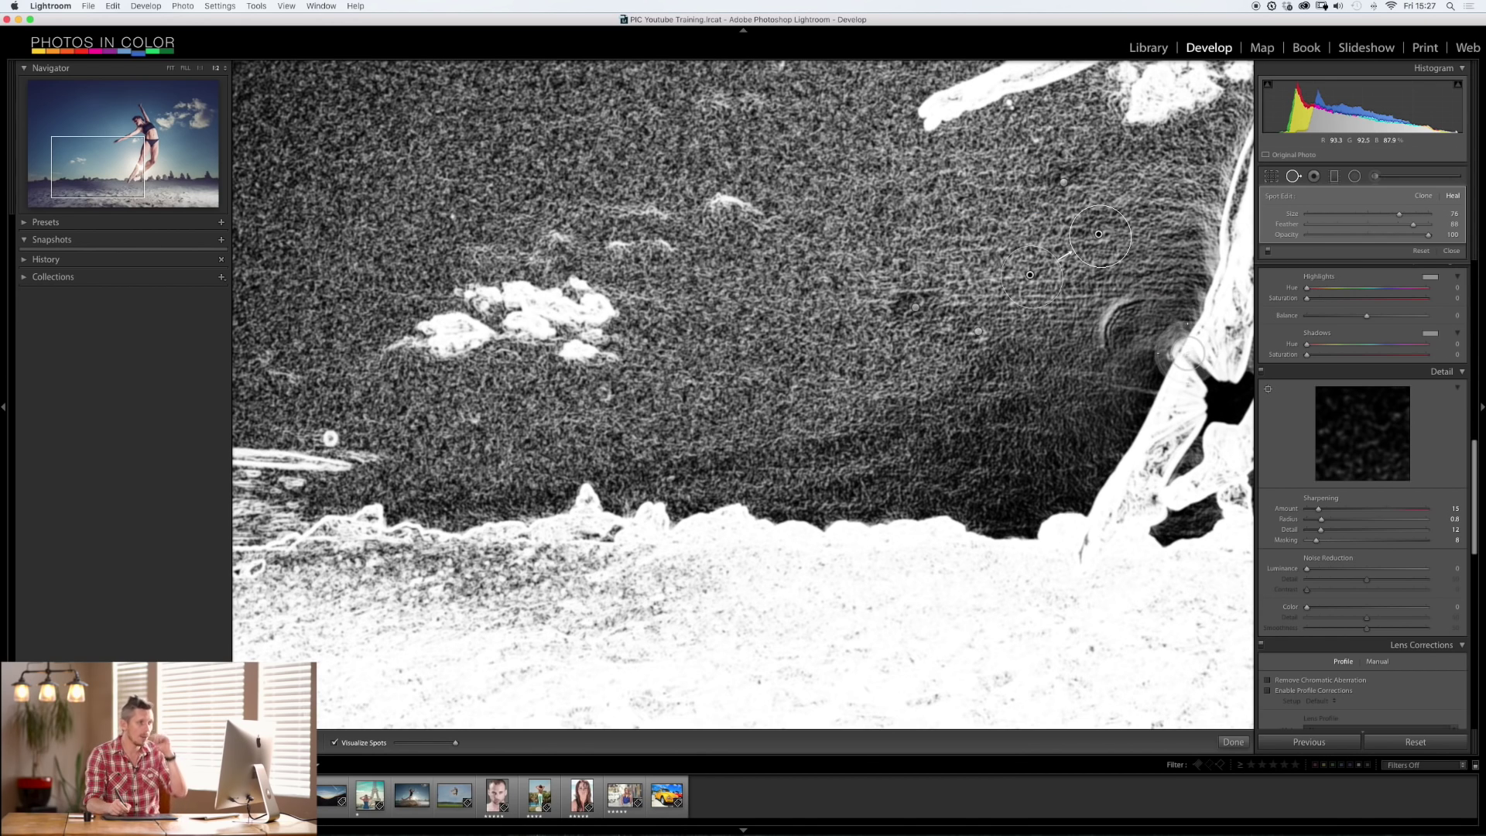
left_click(185, 67)
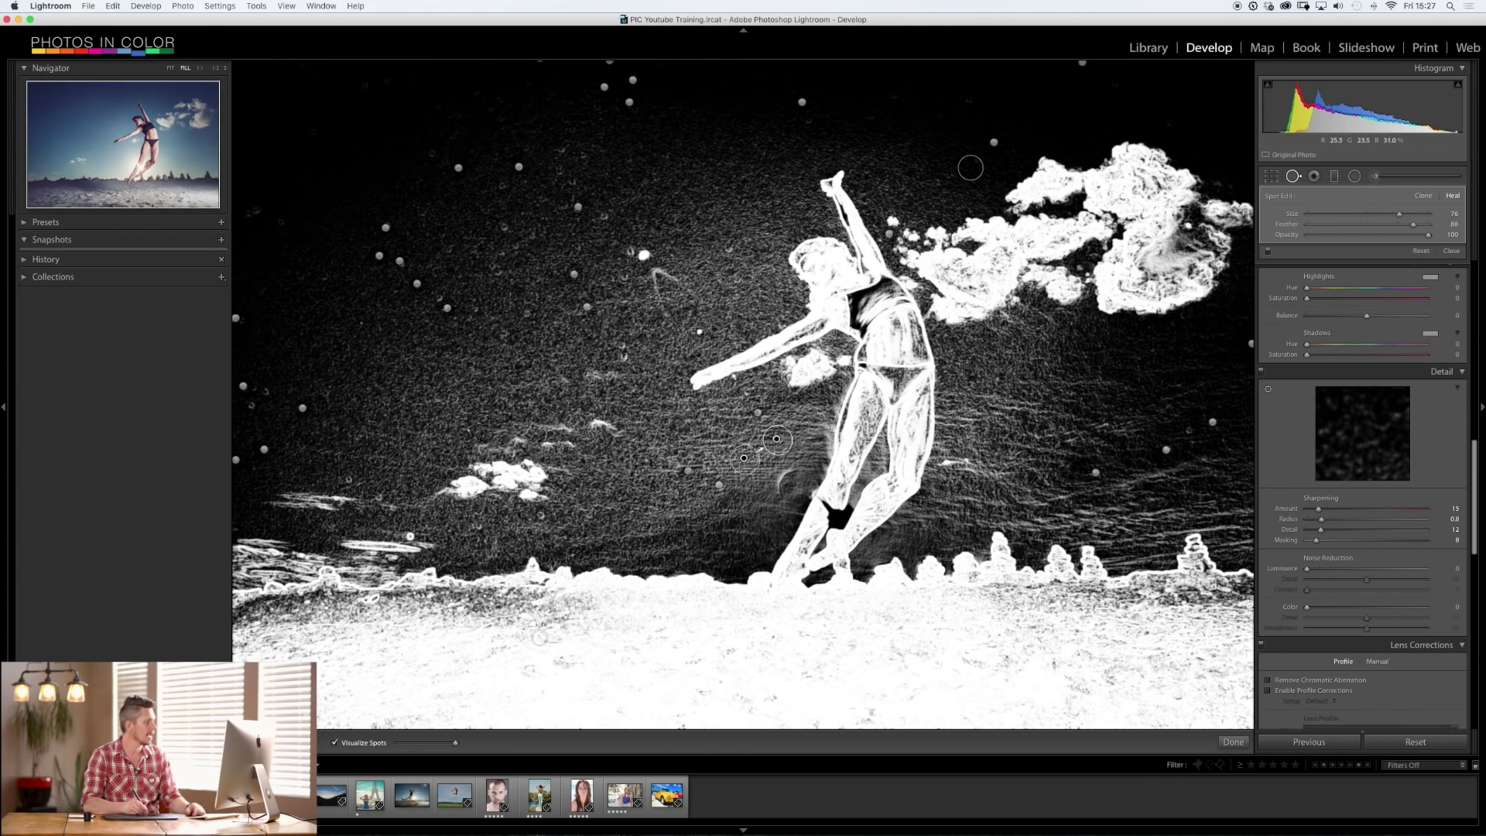
Step: Heal two specks in the left sky and compare against the normal colour photo
left_click(348, 478)
left_click(377, 494)
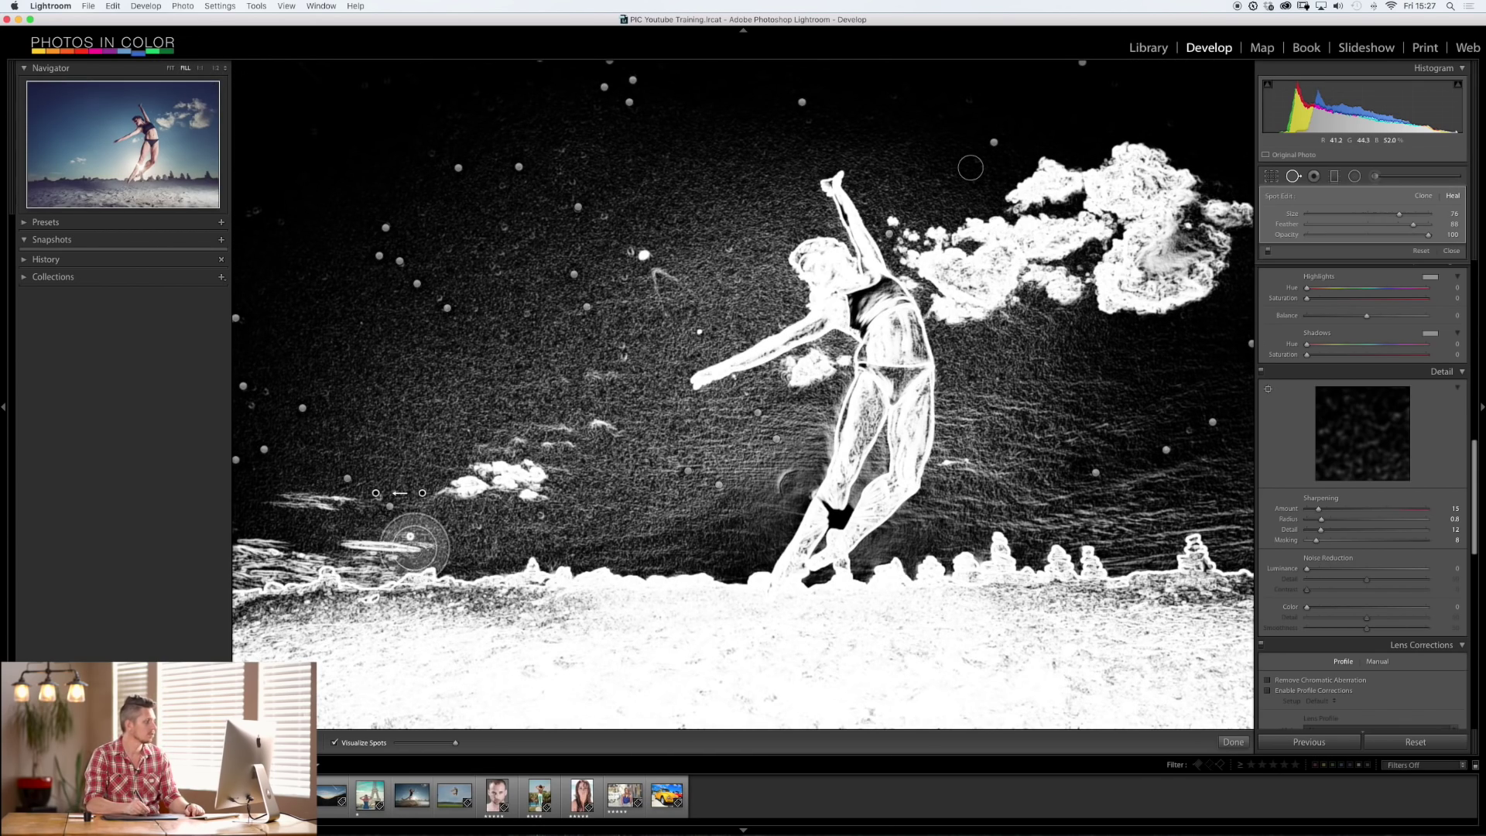
left_click(336, 743)
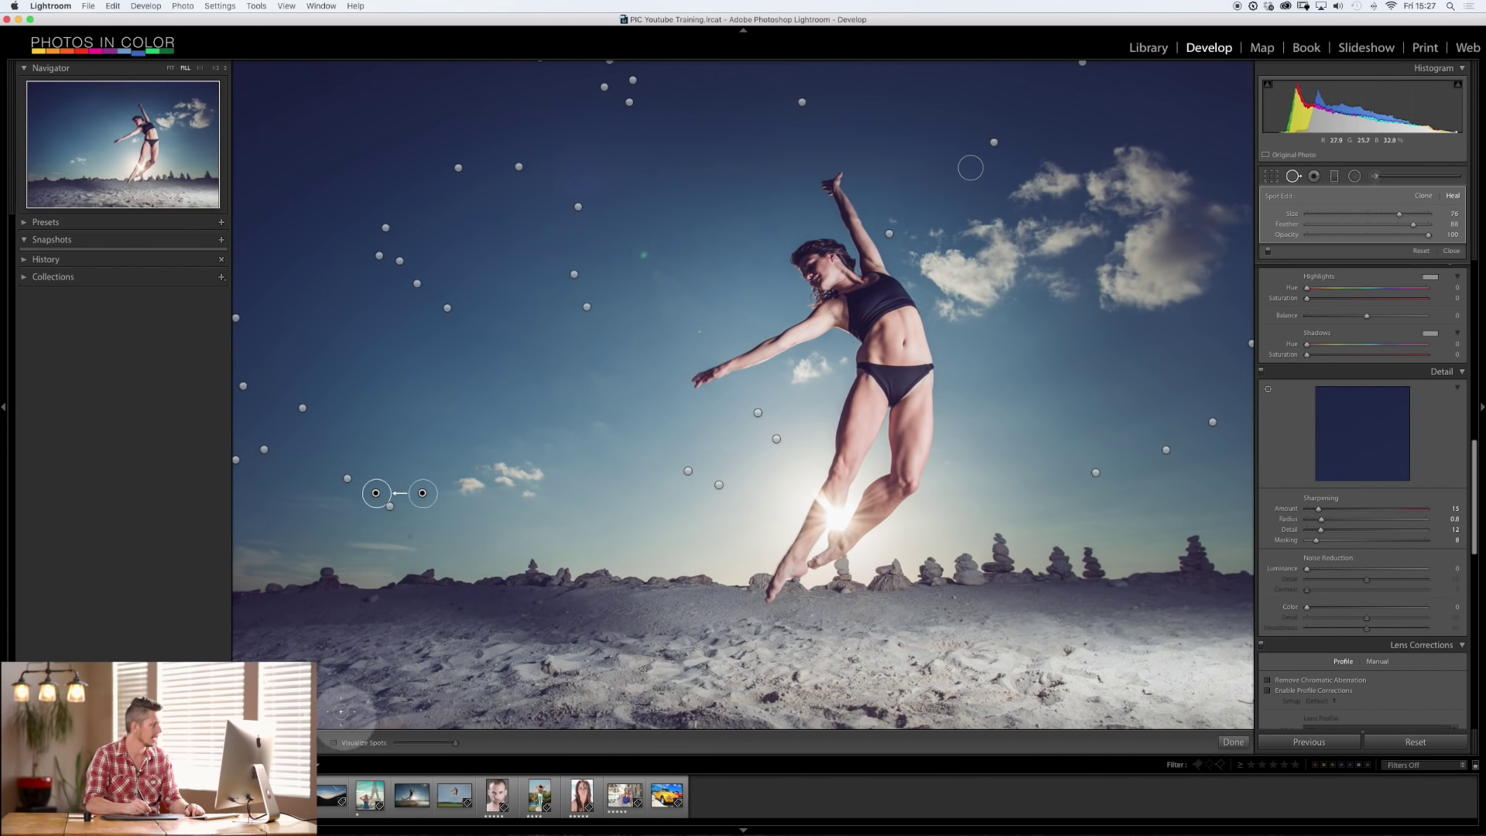
left_click(334, 743)
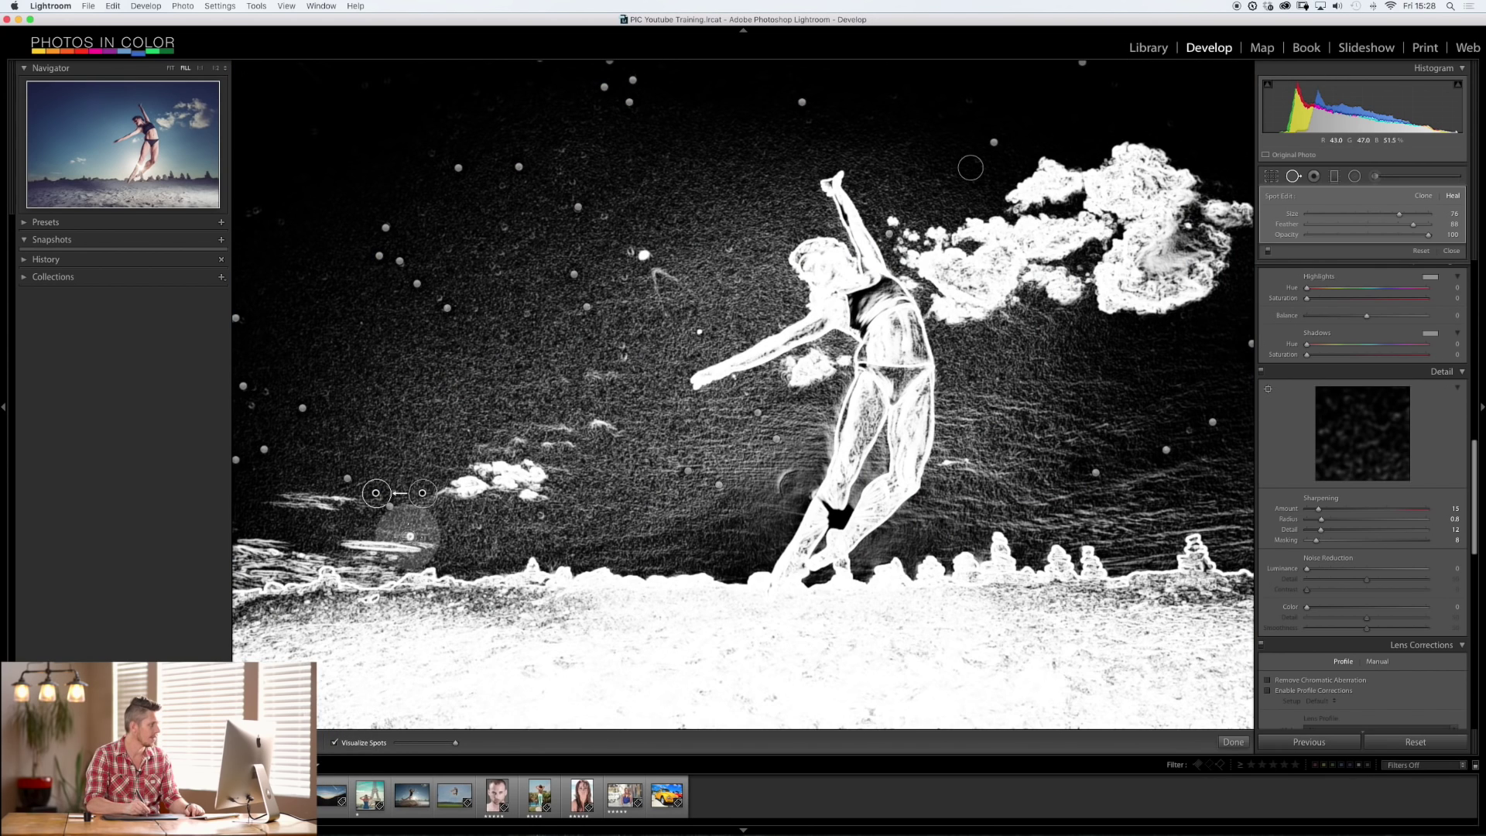
Step: Heal the last specks and streaks near the dancer's arm and head, then close Spot Removal
left_click(411, 534)
left_click_drag(619, 360, 624, 345)
left_click_drag(488, 259, 508, 242)
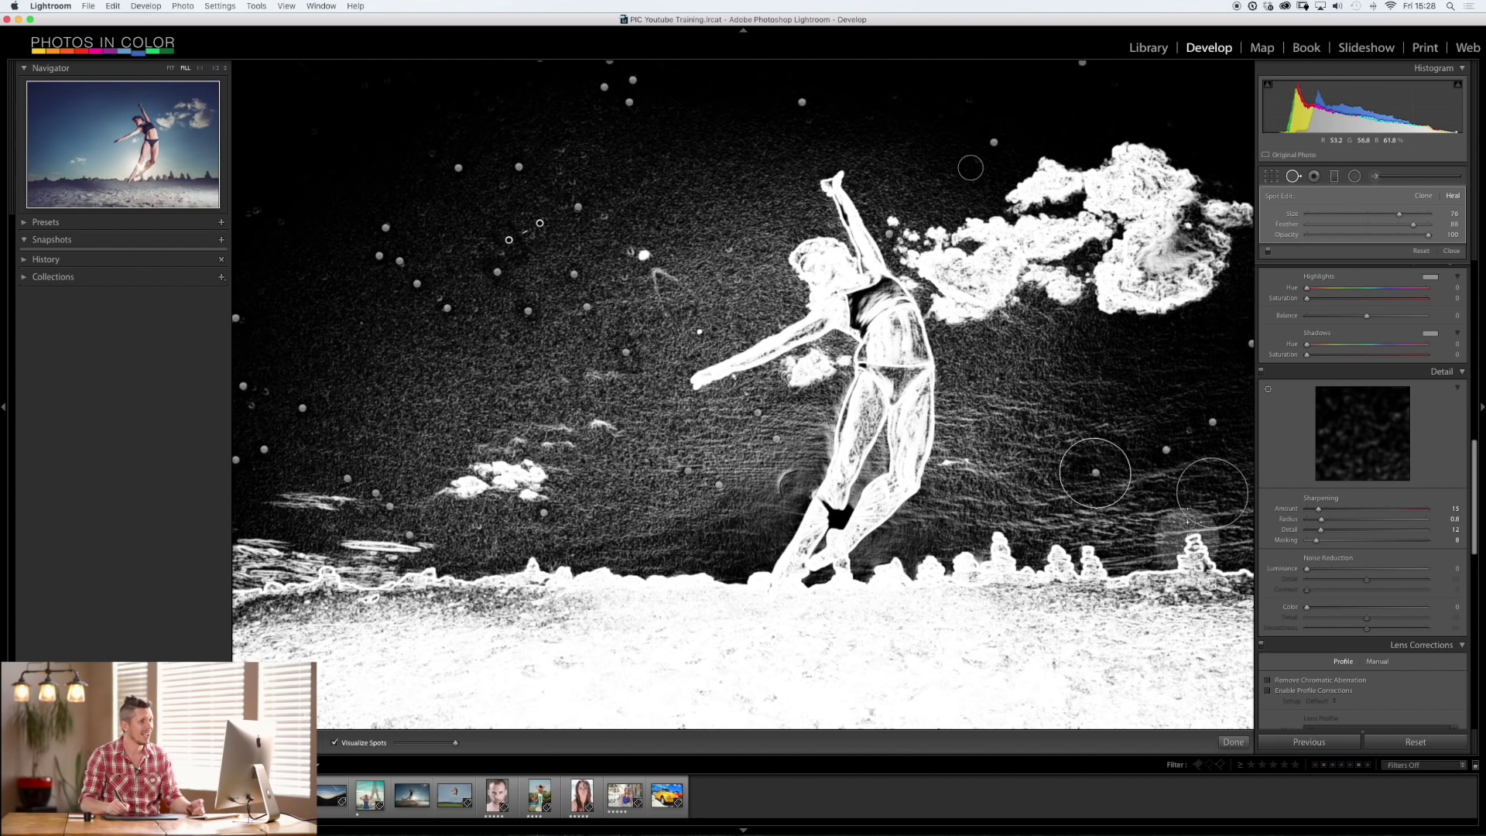
left_click_drag(239, 215, 294, 235)
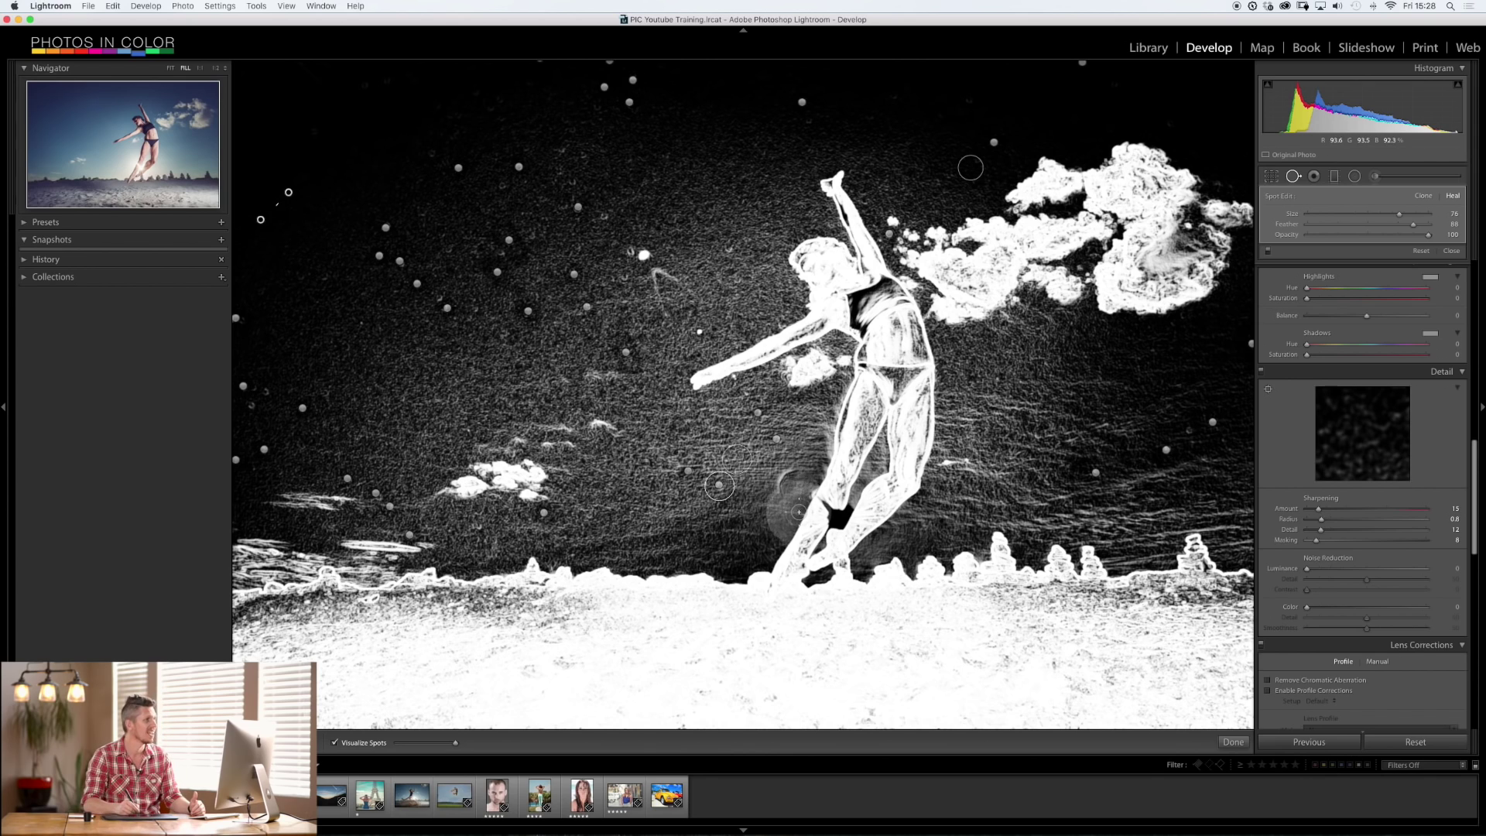
left_click(728, 251)
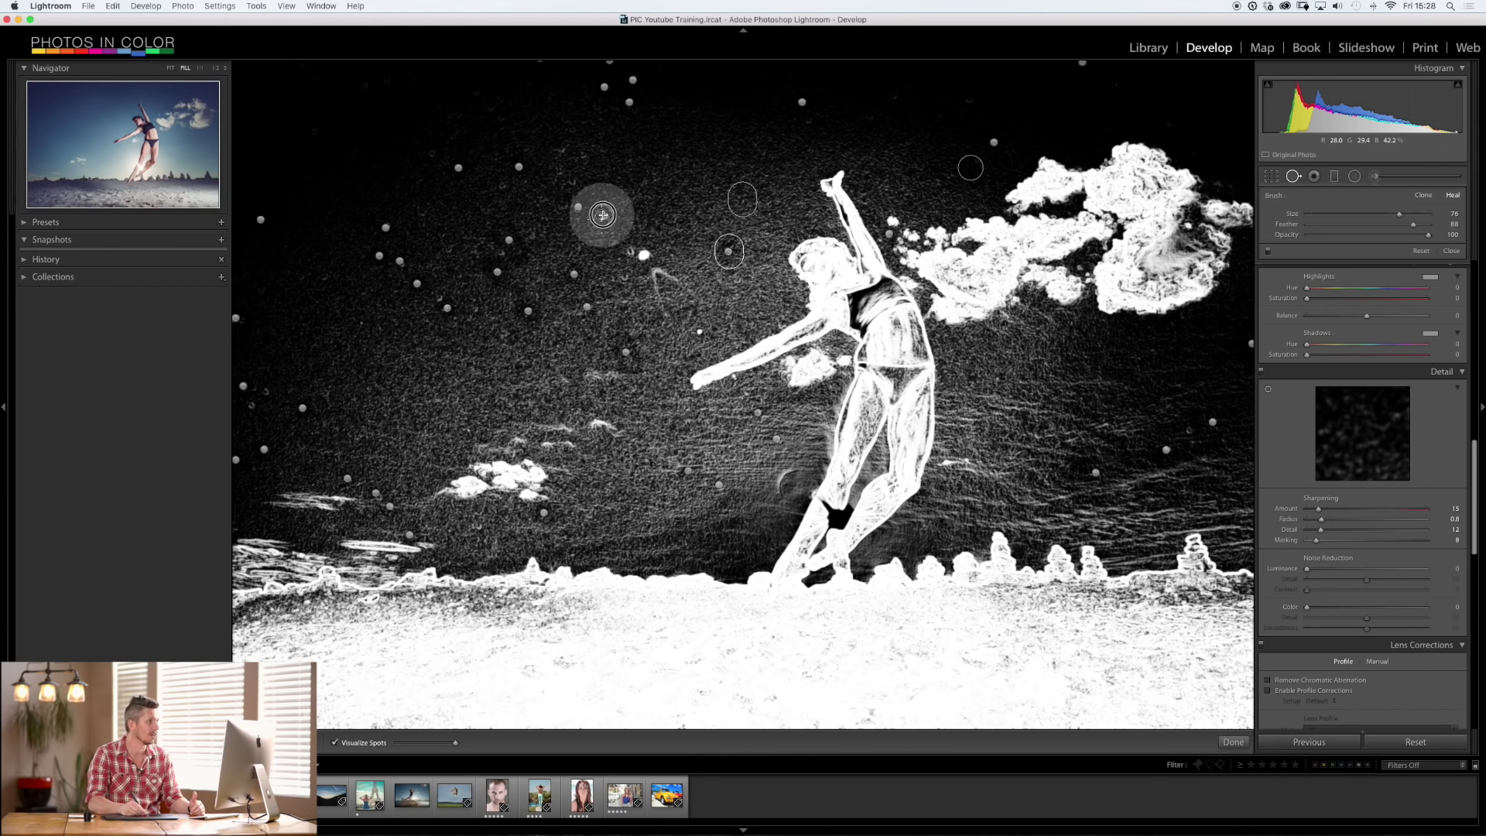
left_click(726, 277)
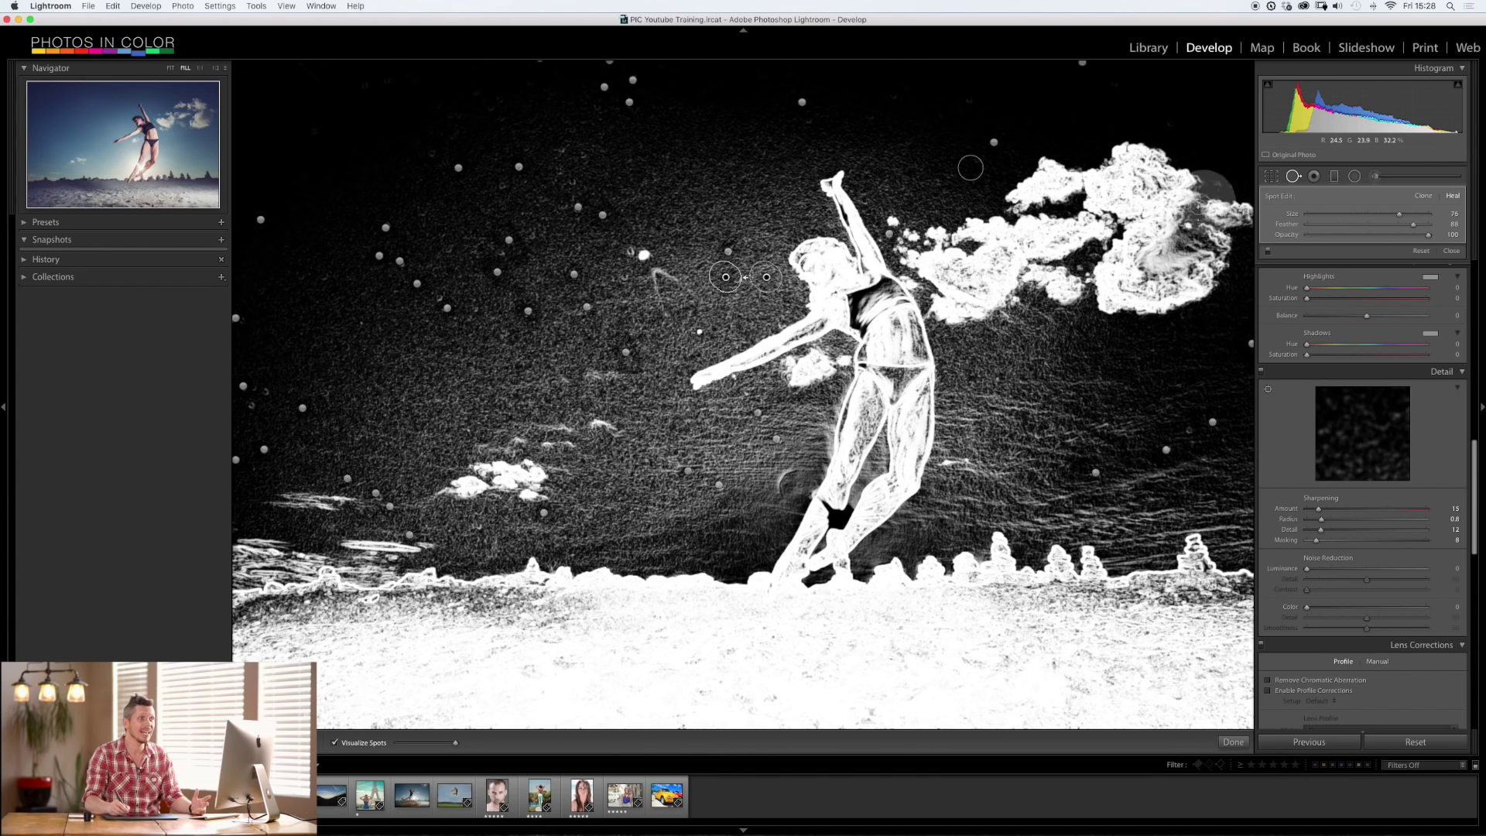
left_click(1293, 175)
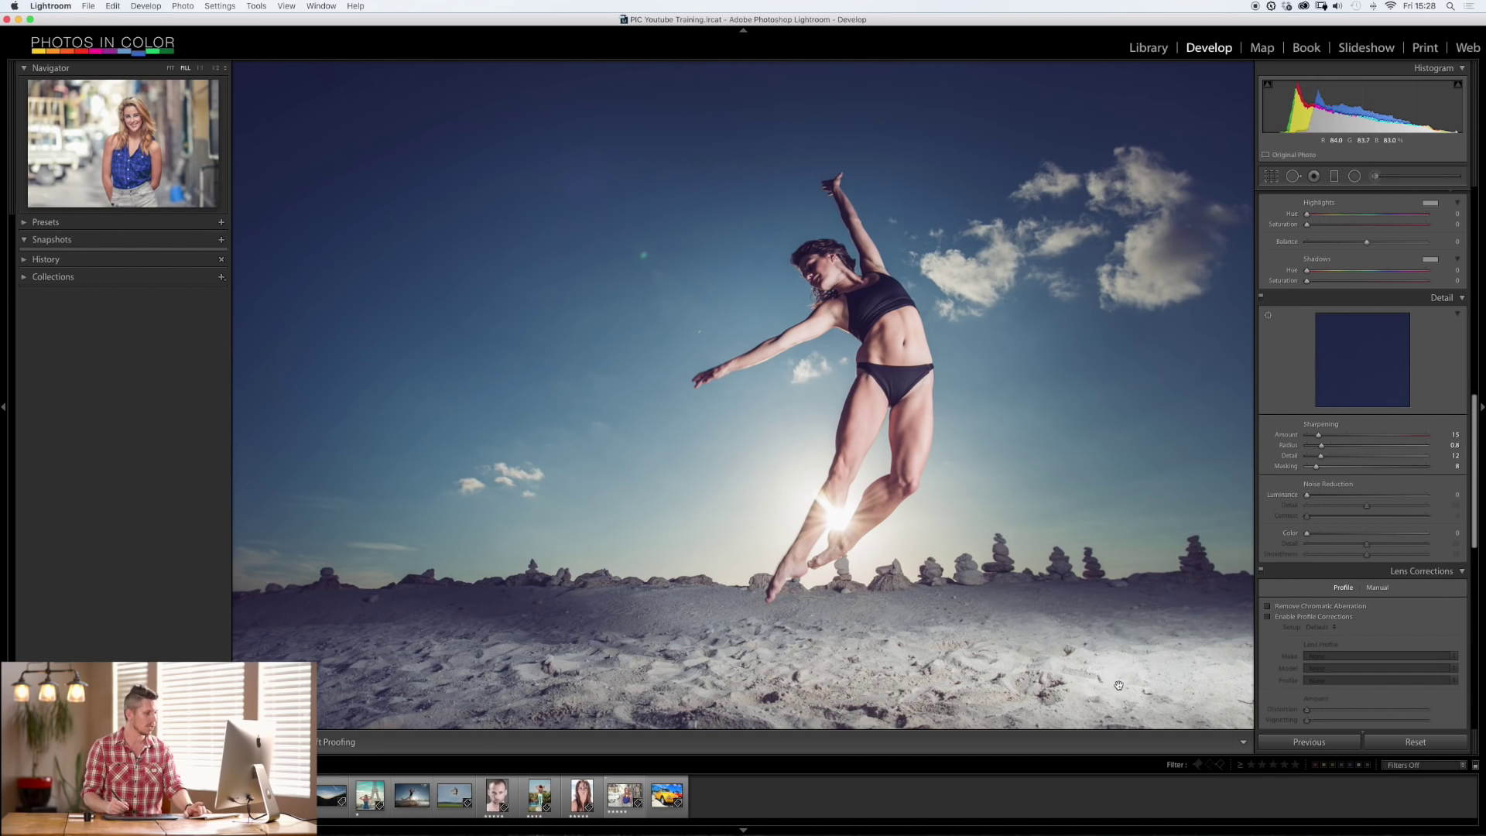
Step: Toggle the Before/After view with backslash, then reopen Spot Removal to show all heal spots
key("backslash")
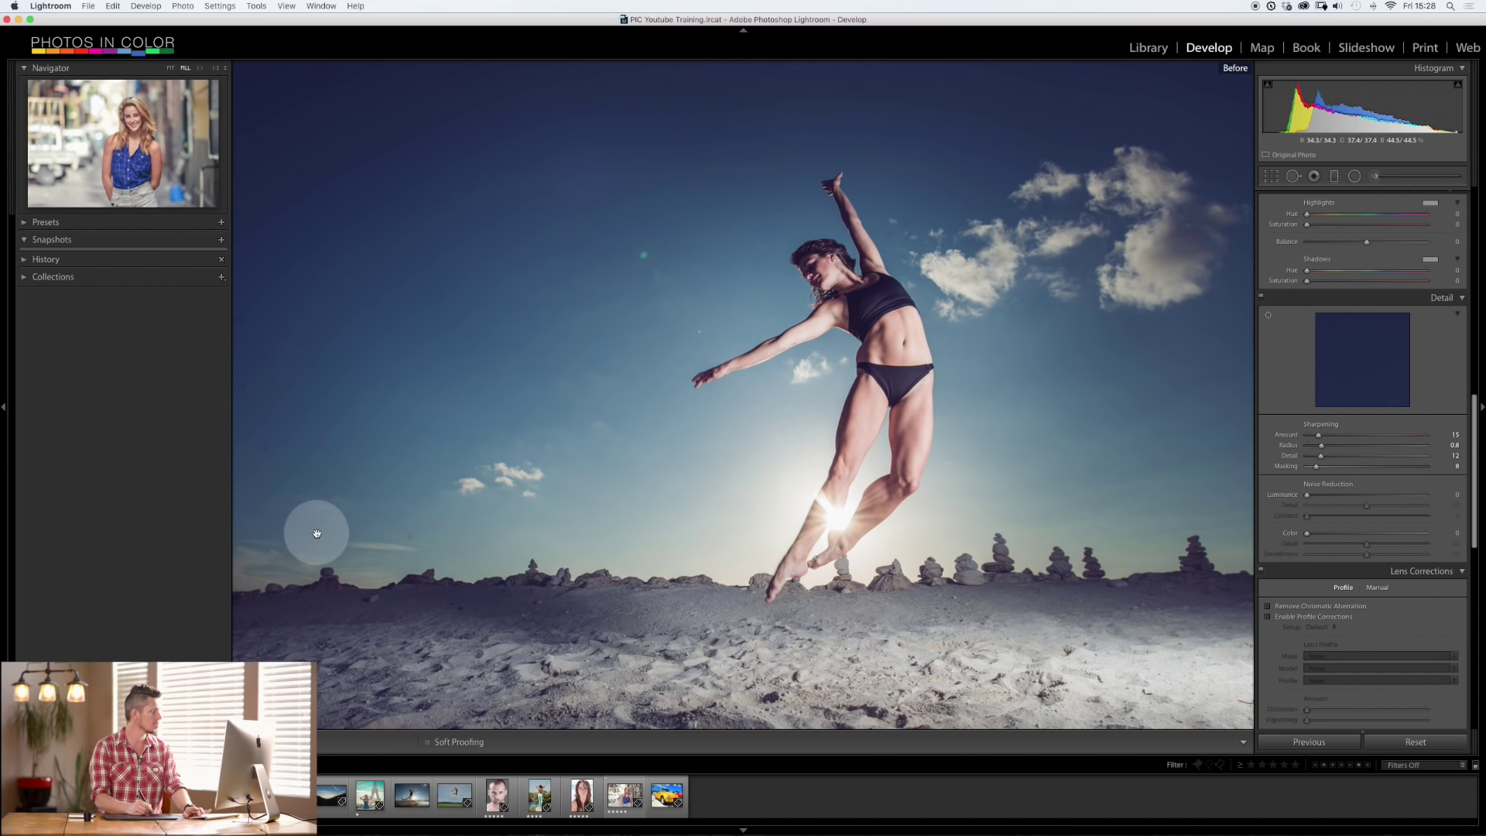
key("backslash")
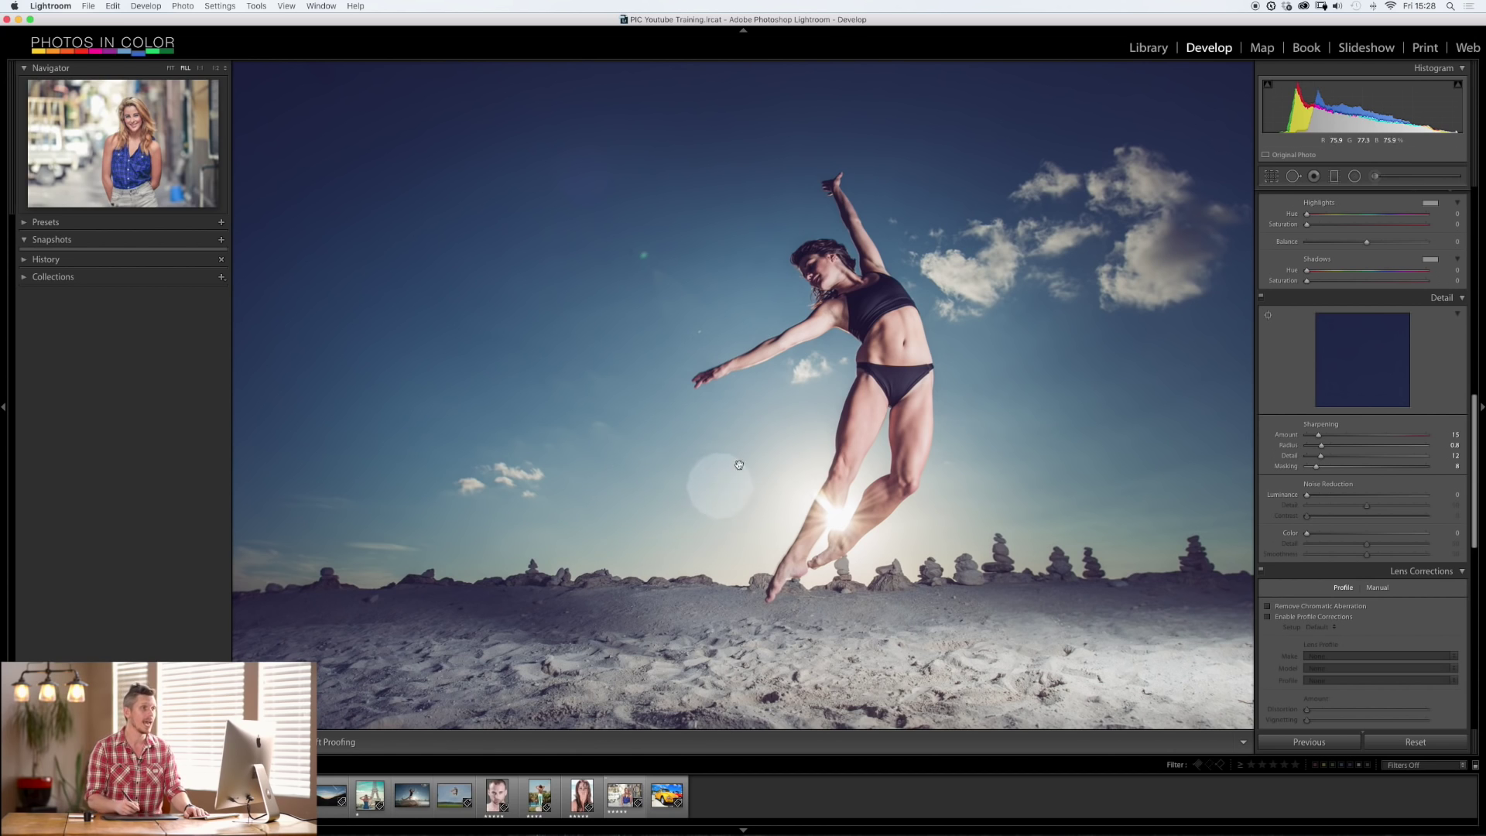
left_click(1293, 177)
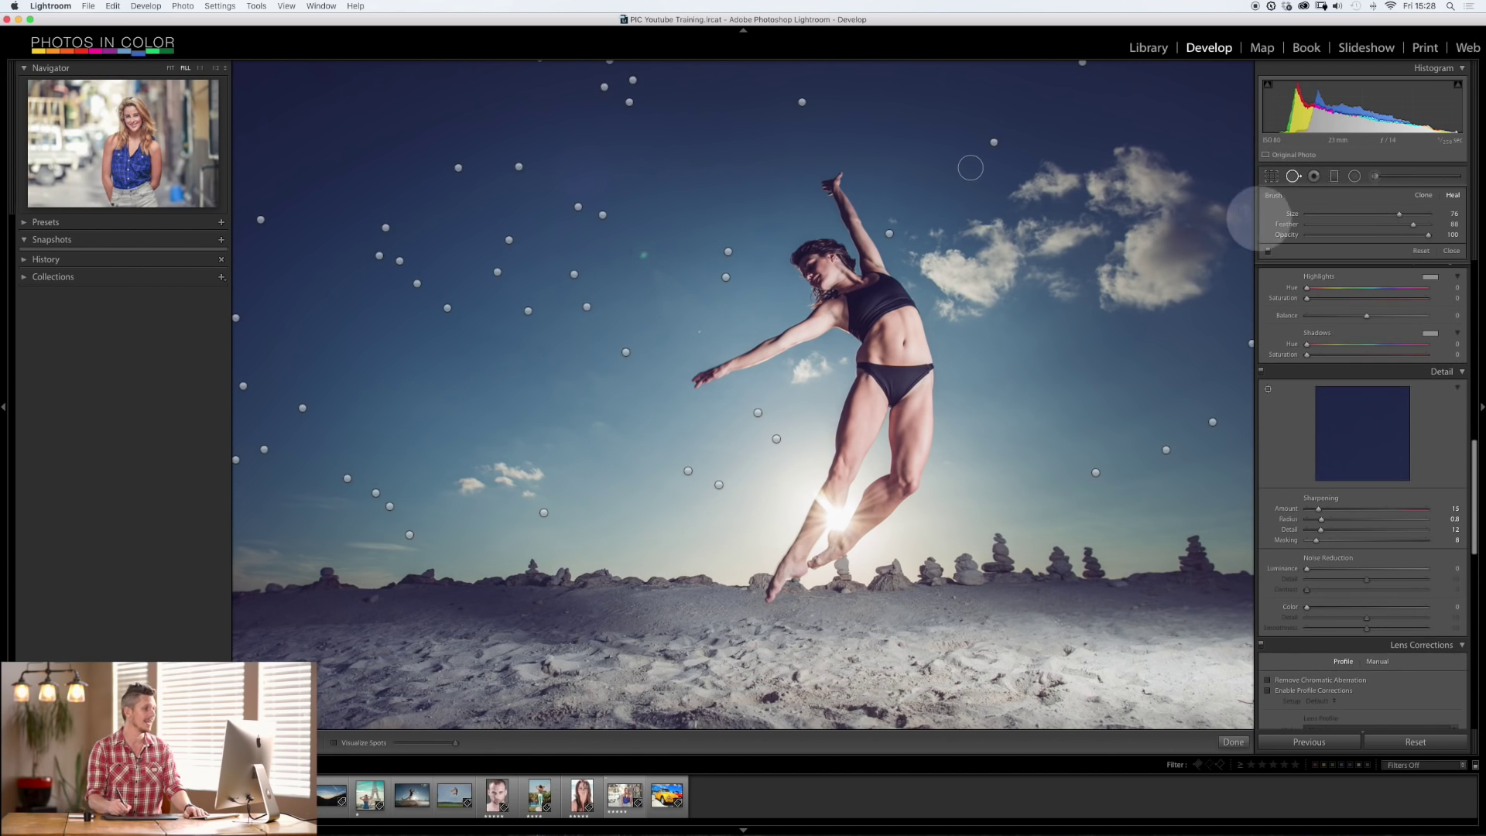
Step: Turn Visualize Spots back on and raise its threshold to reveal any leftover dust
left_click(336, 745)
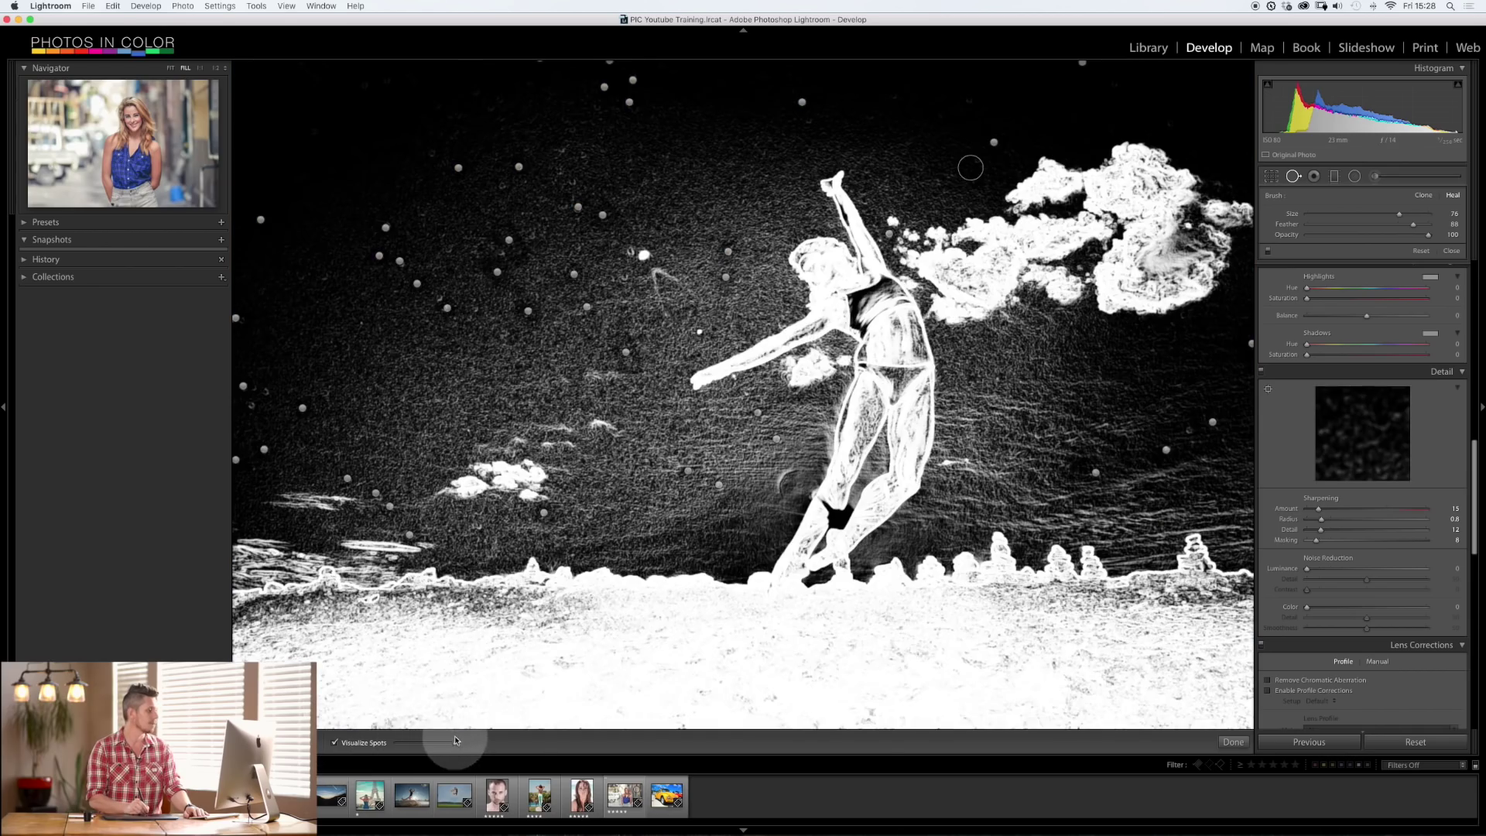
left_click_drag(435, 745, 574, 736)
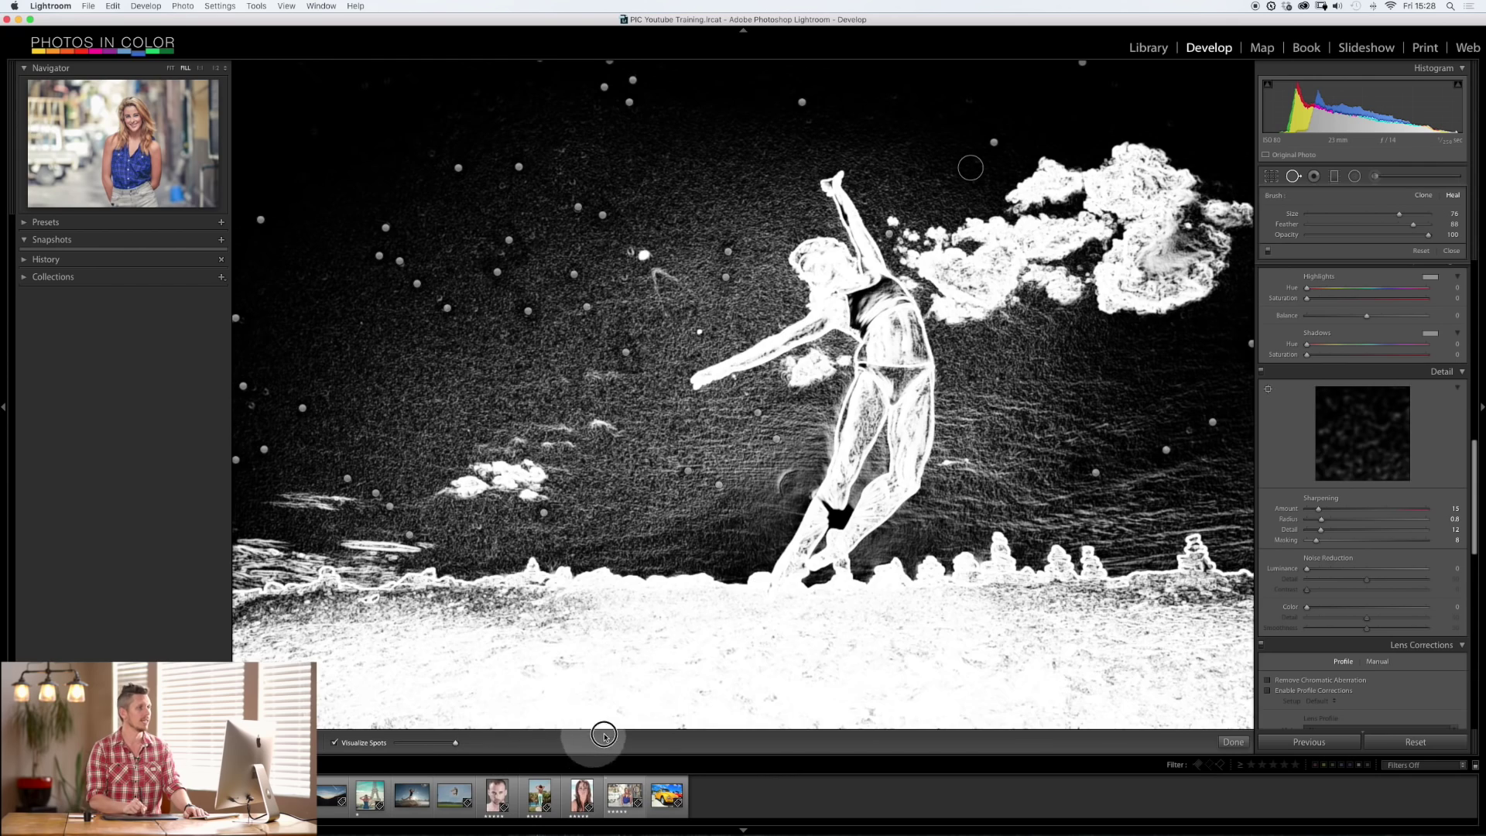